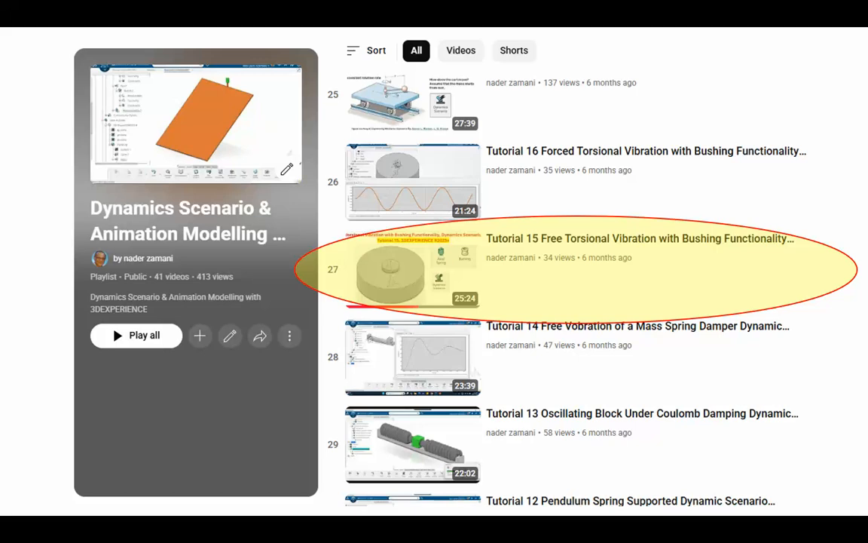
pyautogui.click(33, 279)
pyautogui.click(34, 278)
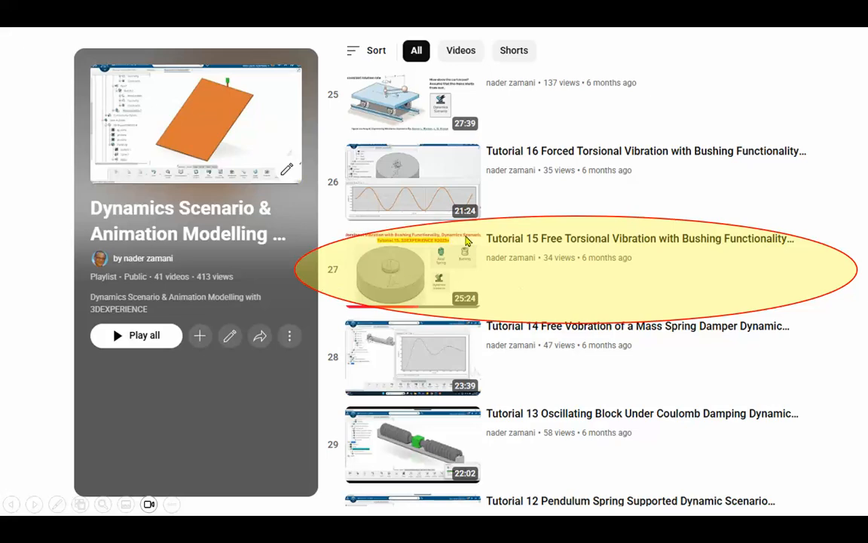
pyautogui.click(498, 298)
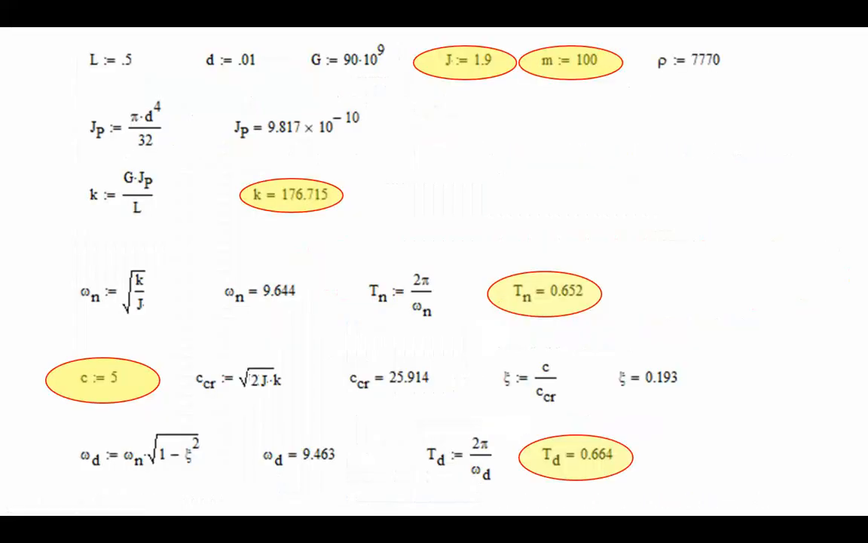
pyautogui.press('Left')
pyautogui.press('Left')
pyautogui.press('Left')
pyautogui.press('Left')
pyautogui.press('Left')
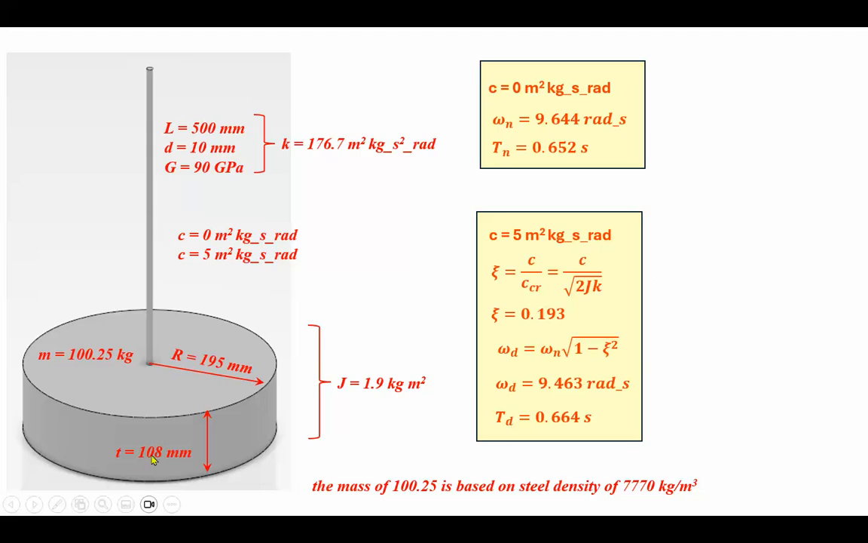
pyautogui.click(689, 389)
pyautogui.click(690, 386)
pyautogui.click(691, 386)
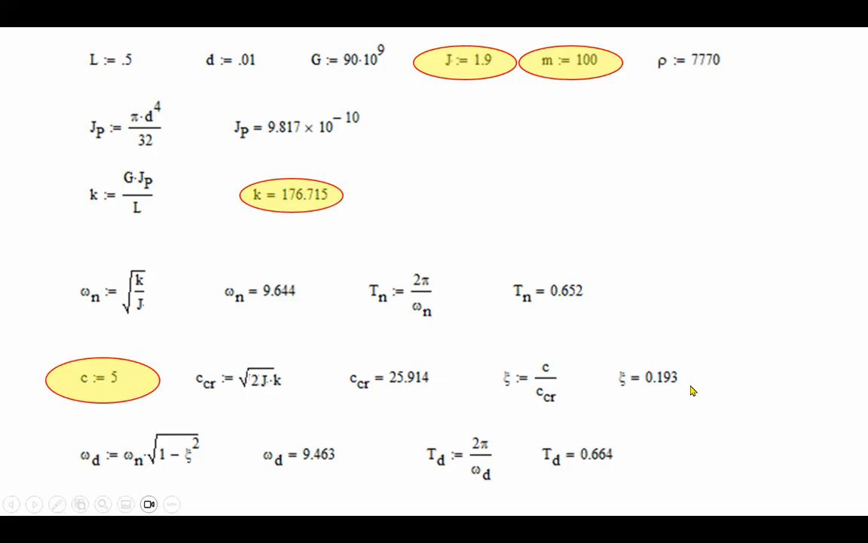
pyautogui.click(690, 386)
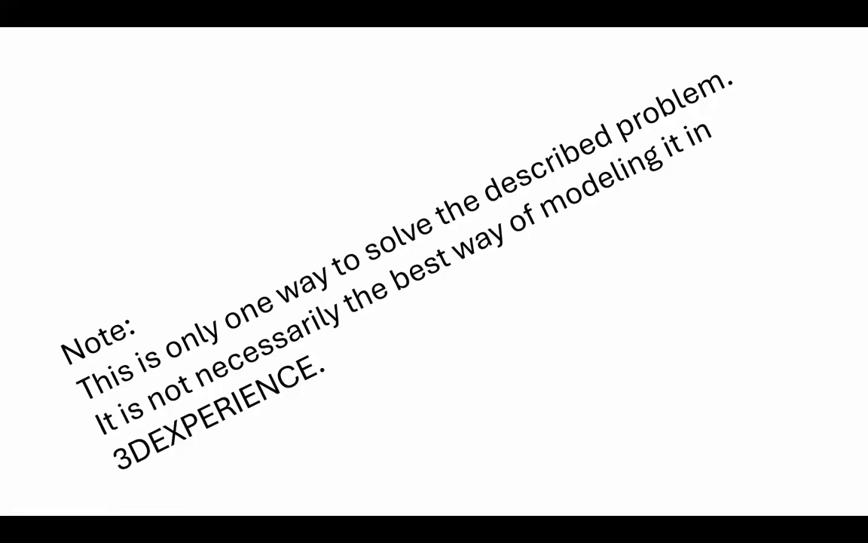
pyautogui.press('Right')
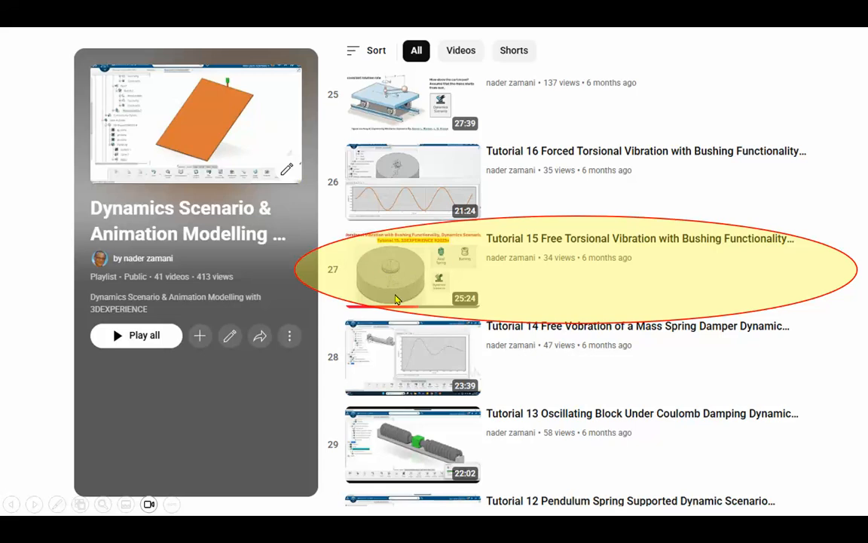
pyautogui.click(34, 339)
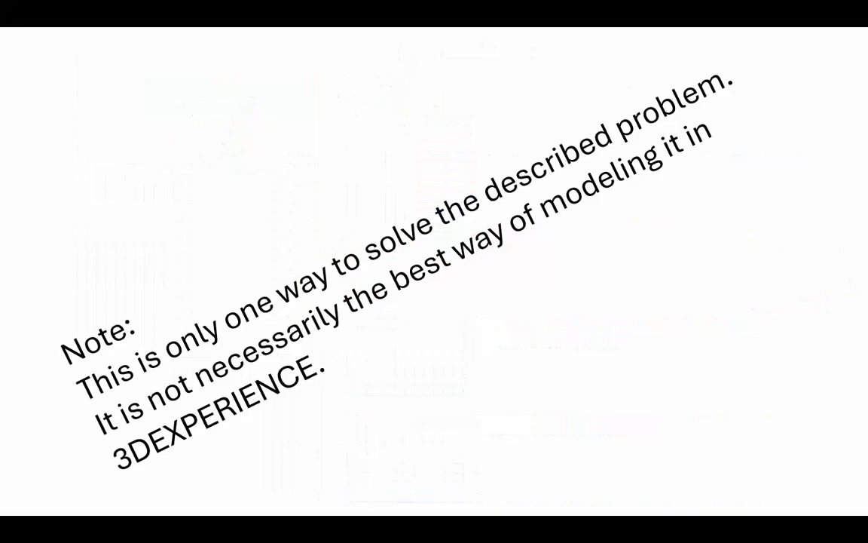
pyautogui.click(33, 339)
pyautogui.click(34, 339)
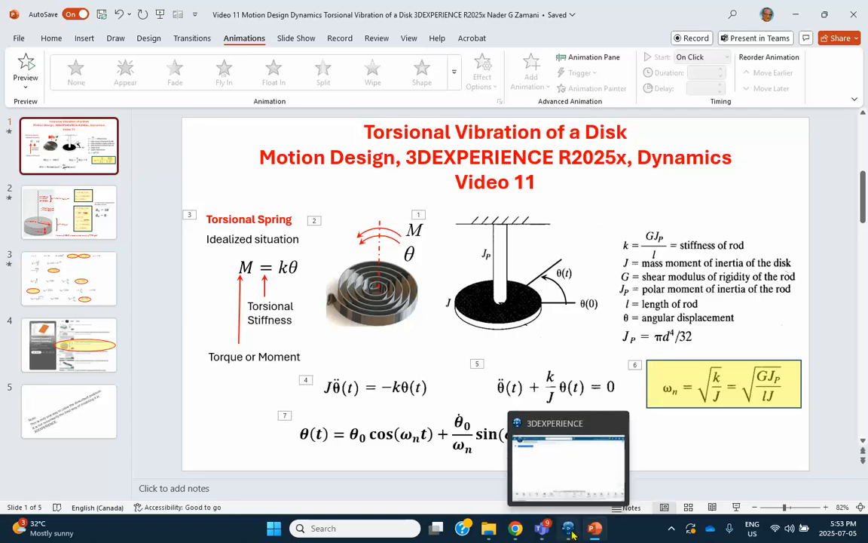
# Step: Switch to 3DEXPERIENCE and insert a new 3D Part under the root physical product
pyautogui.click(520, 483)
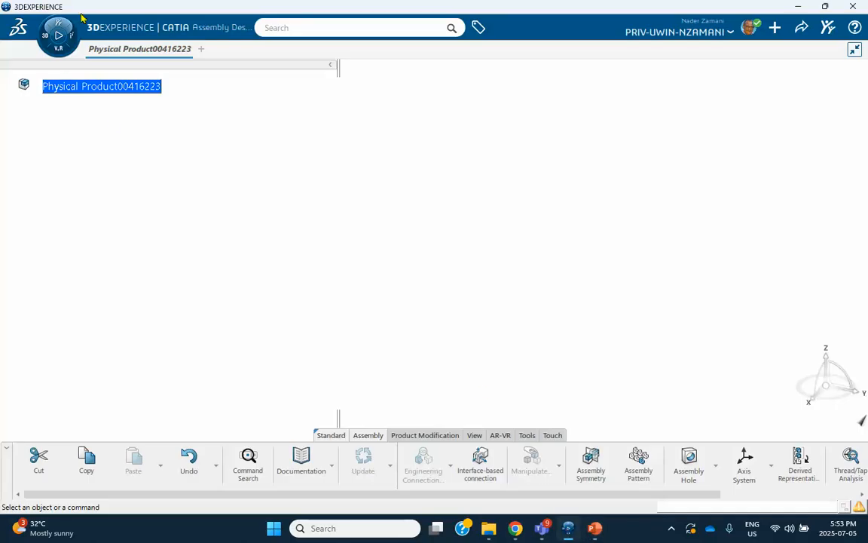
pyautogui.rightClick(90, 87)
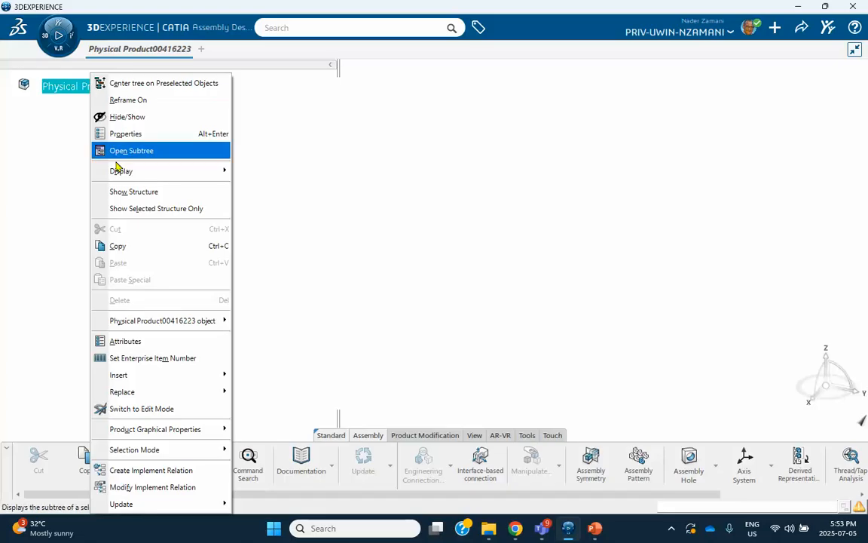
pyautogui.moveTo(181, 375)
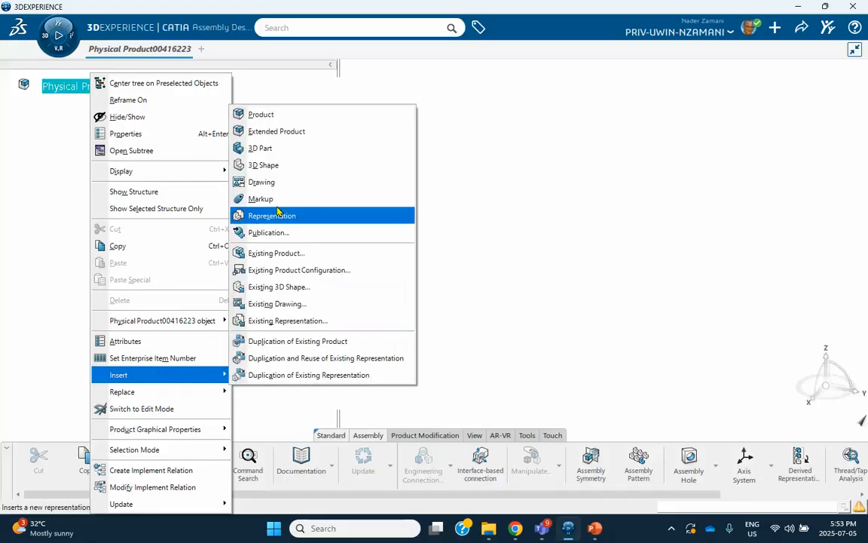
pyautogui.click(272, 155)
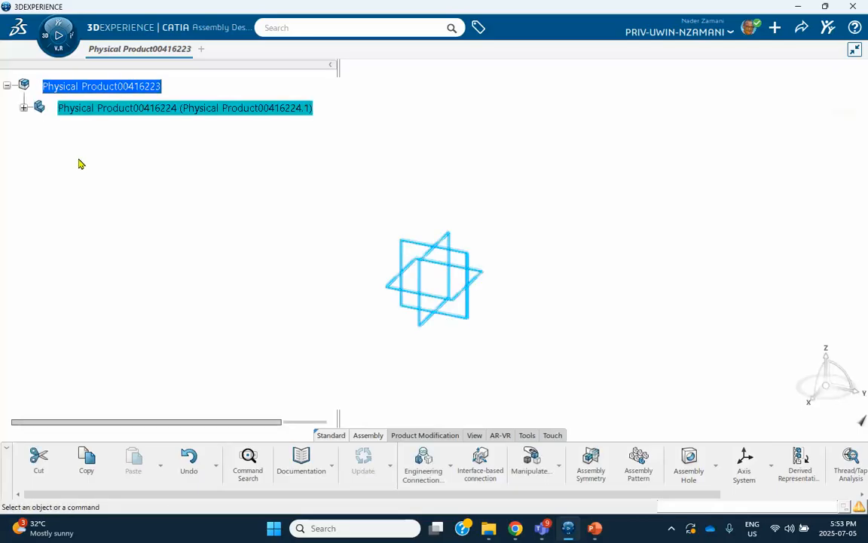
# Step: Rename the inserted part by setting both its reference title and its instance title to disk
pyautogui.rightClick(113, 108)
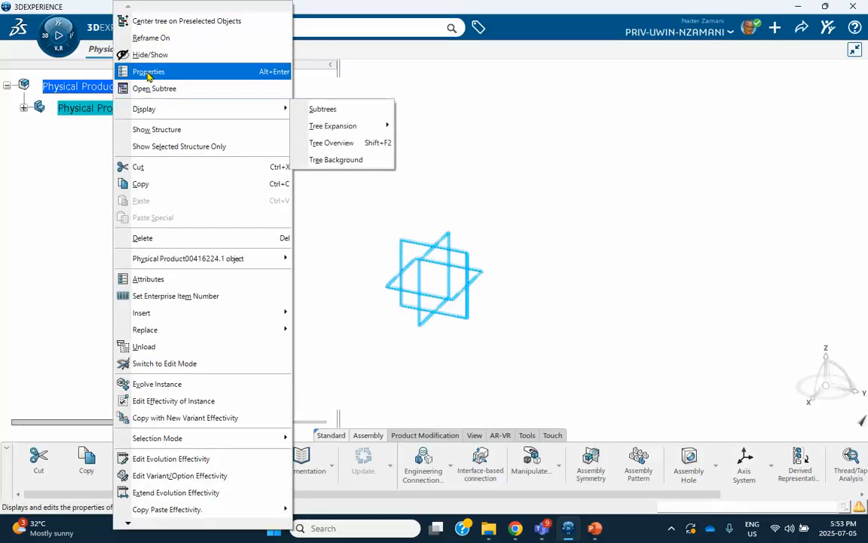
pyautogui.click(149, 71)
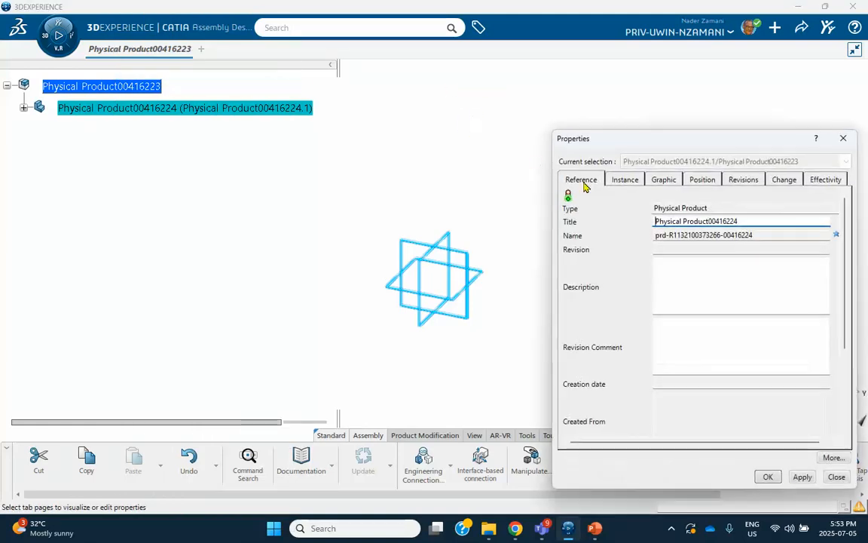
pyautogui.moveTo(739, 221); pyautogui.dragTo(653, 222)
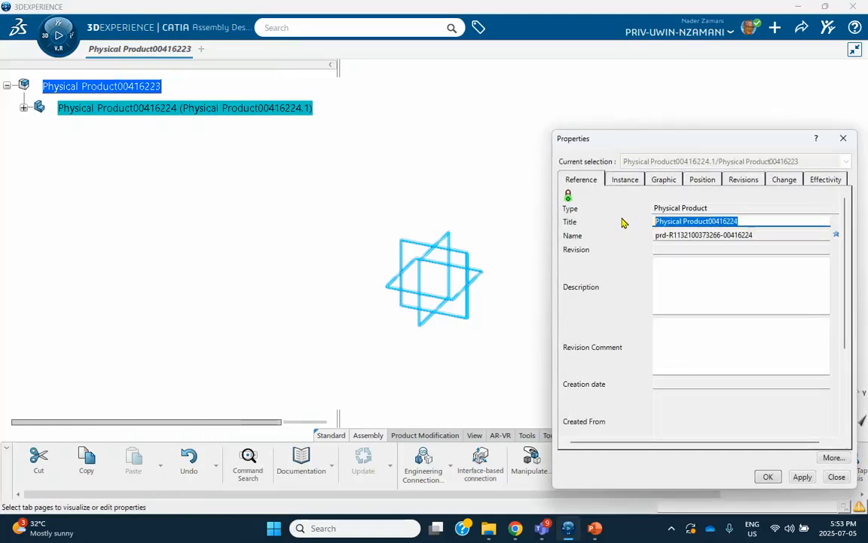
pyautogui.write('disk')
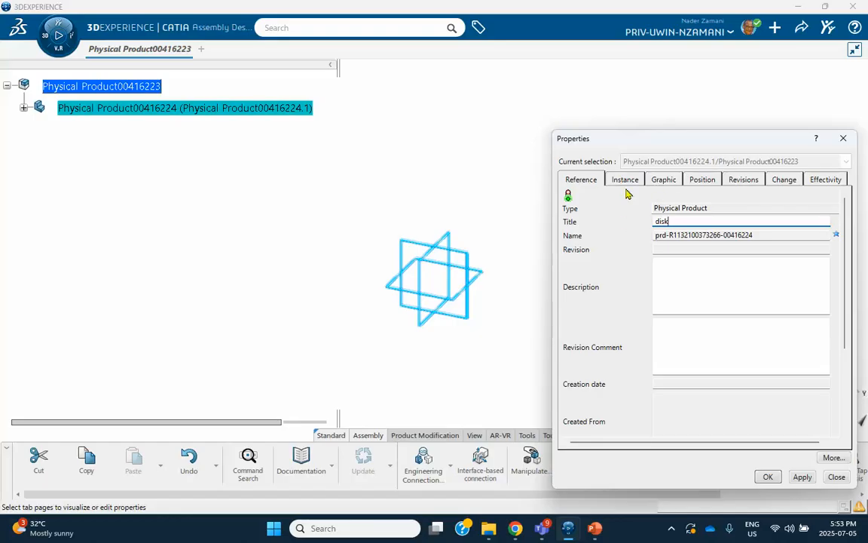
pyautogui.click(626, 181)
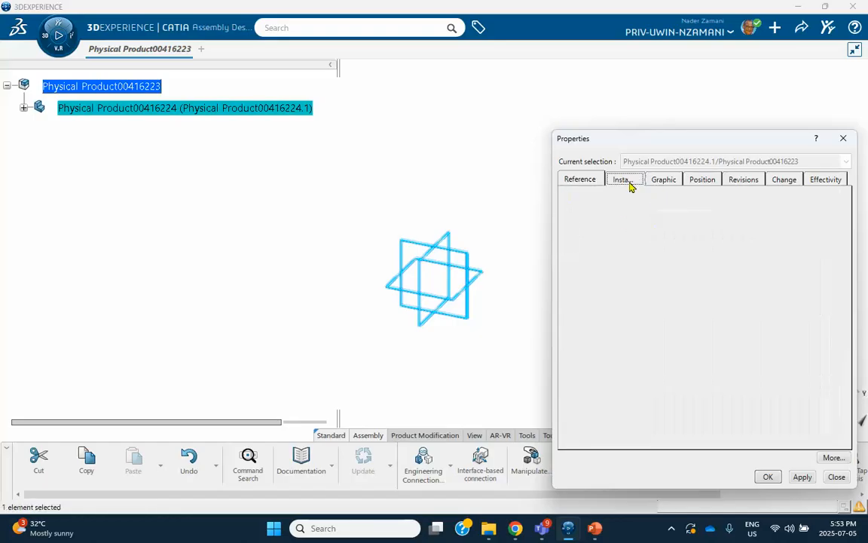
pyautogui.moveTo(727, 220); pyautogui.dragTo(620, 222)
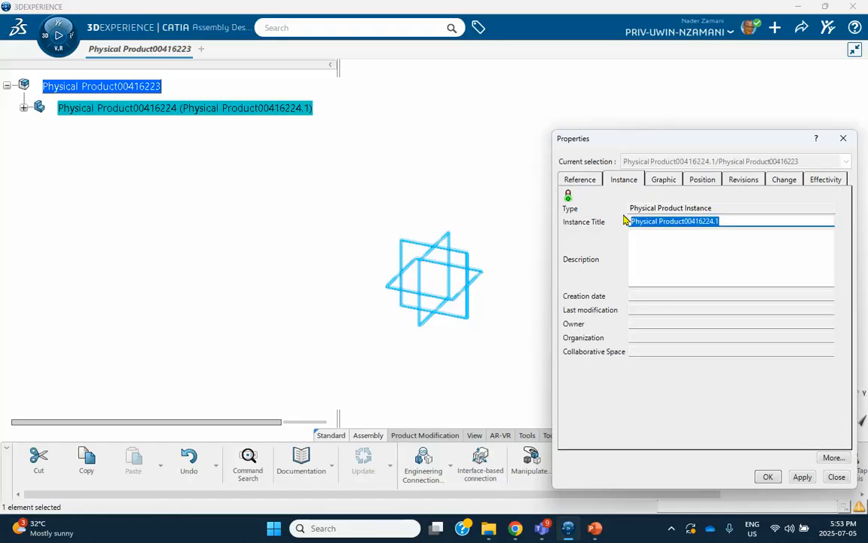
pyautogui.write('disk')
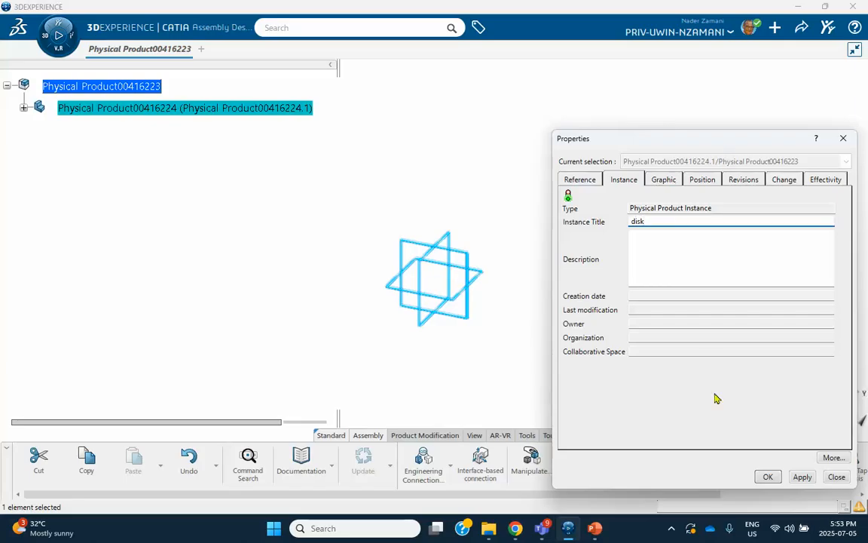
pyautogui.click(768, 475)
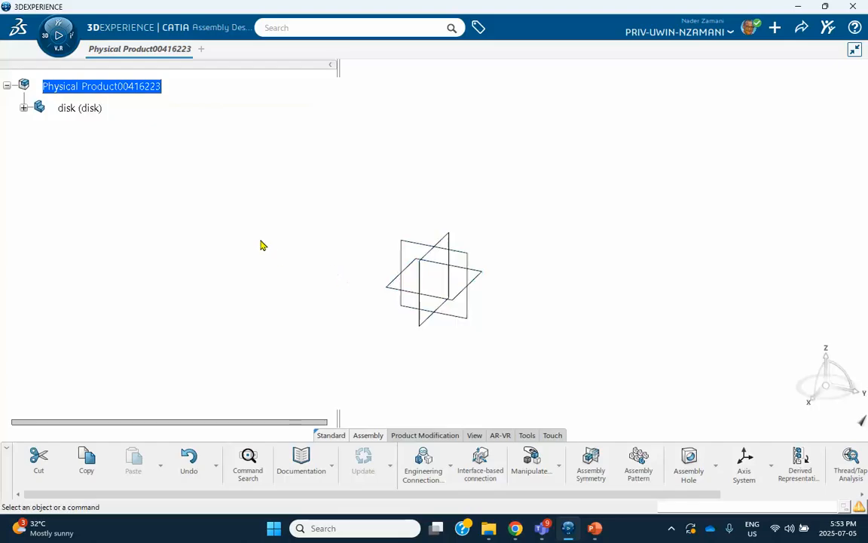
# Step: Open the disk's 3D shape for editing in Part Design and dismiss the Make Service advertisement
pyautogui.click(23, 110)
pyautogui.click(107, 129)
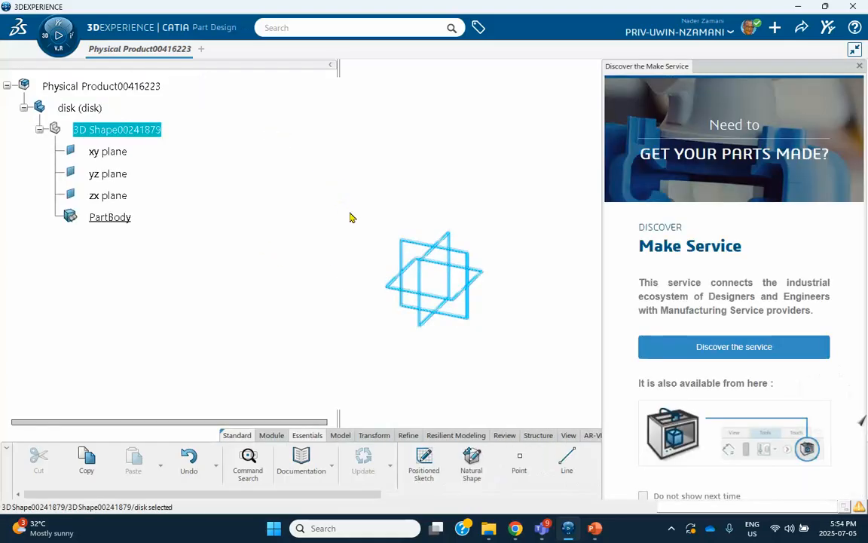
pyautogui.click(861, 67)
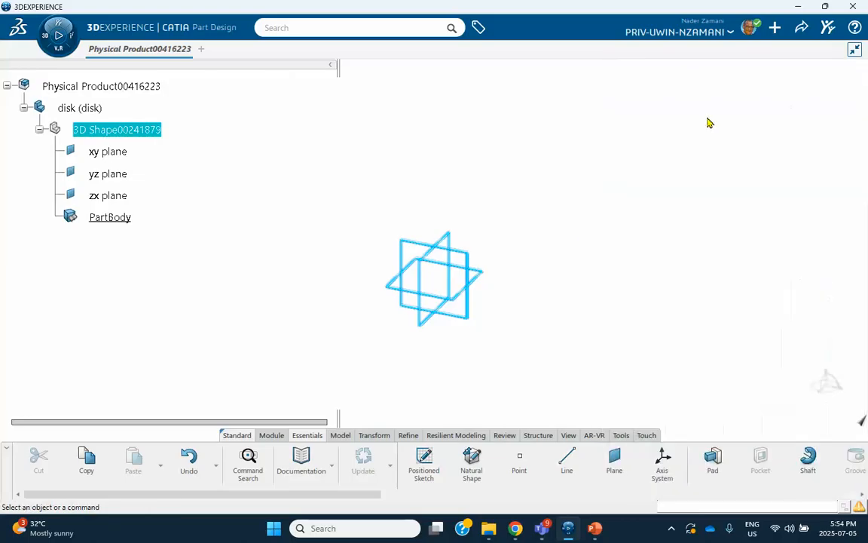
# Step: Sketch a circle with a radius of about 62 mm on the xy plane, centred at the origin
pyautogui.click(487, 280)
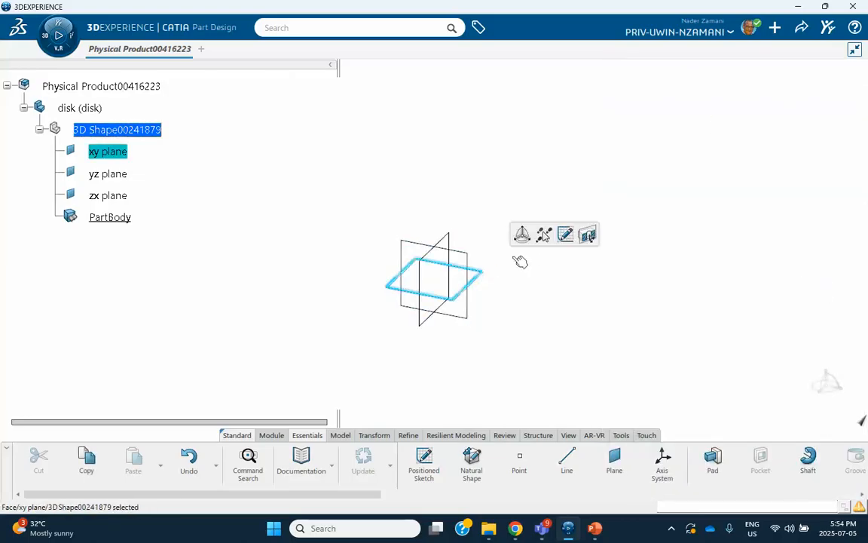
pyautogui.click(566, 234)
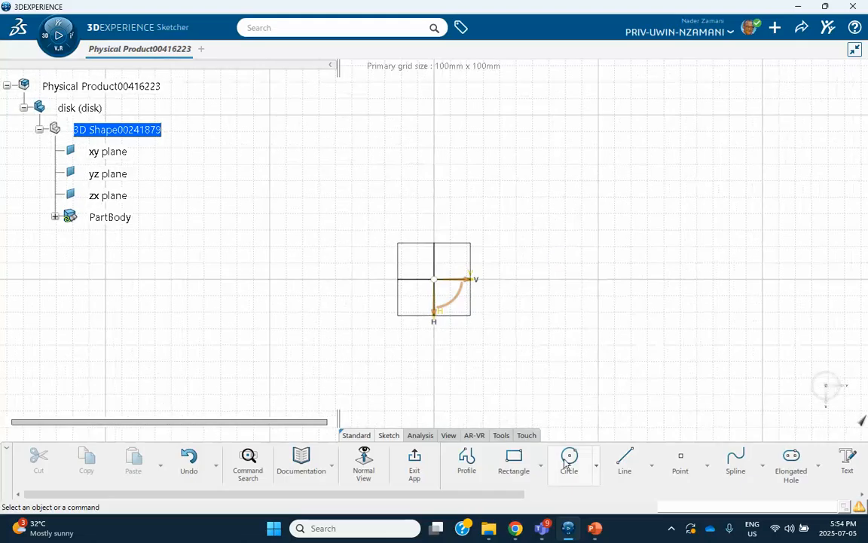
pyautogui.click(569, 458)
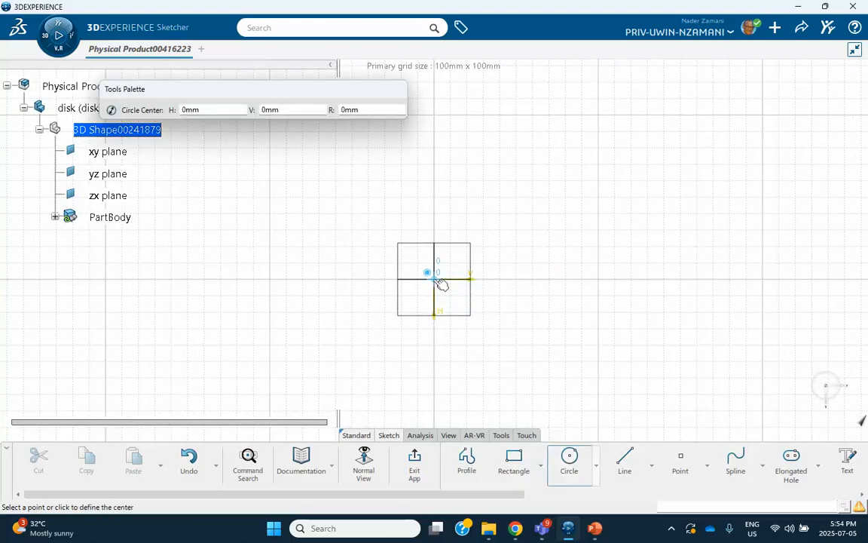
pyautogui.click(440, 282)
pyautogui.click(523, 335)
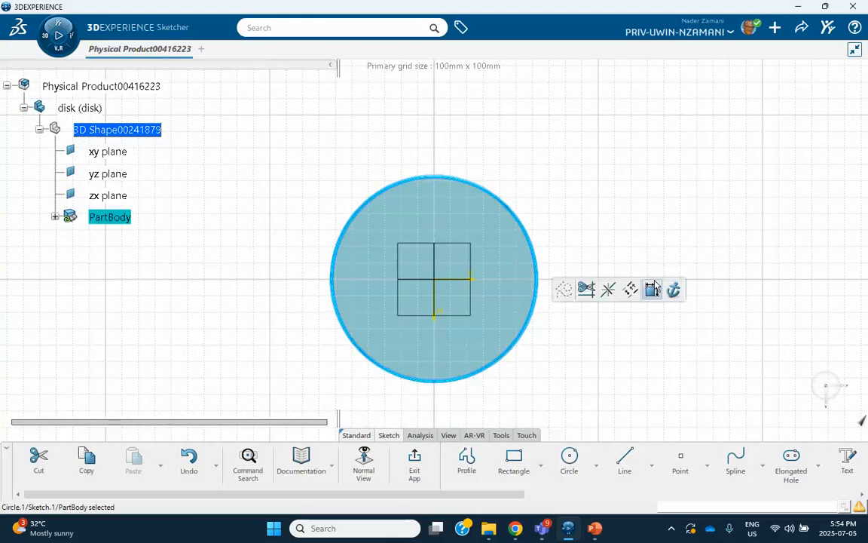
# Step: Add a radius dimension to the circle and set it to 195 mm
pyautogui.click(652, 289)
pyautogui.click(656, 223)
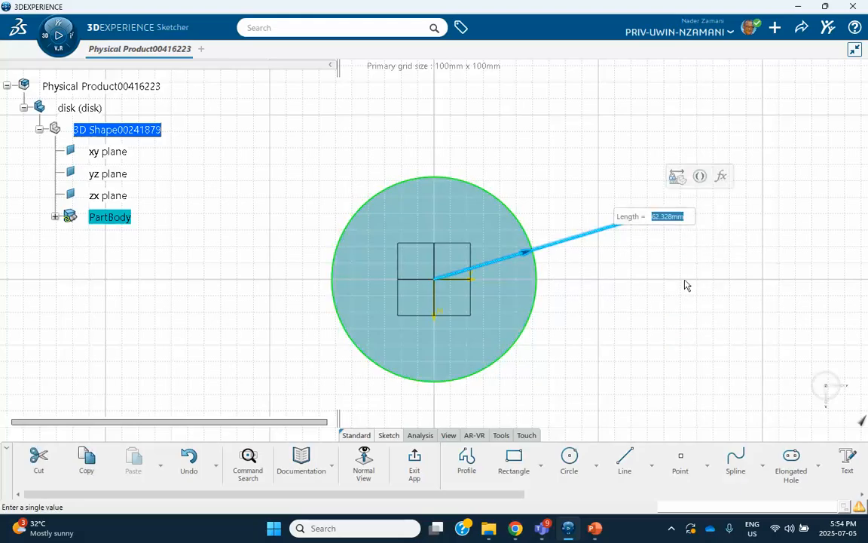
pyautogui.write('195')
pyautogui.press('Return')
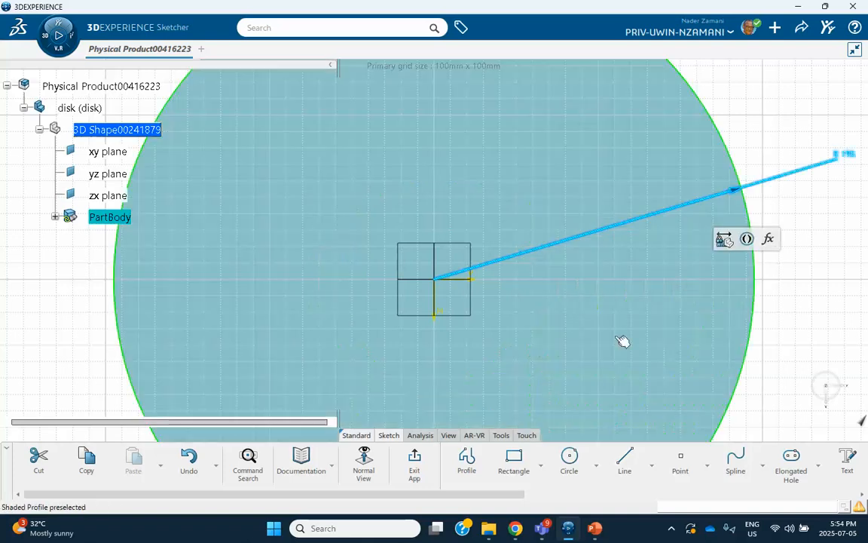
# Step: Look up the disk's thickness on slide 2 of the PowerPoint presentation, returning to 3DEXPERIENCE when done
pyautogui.click(594, 528)
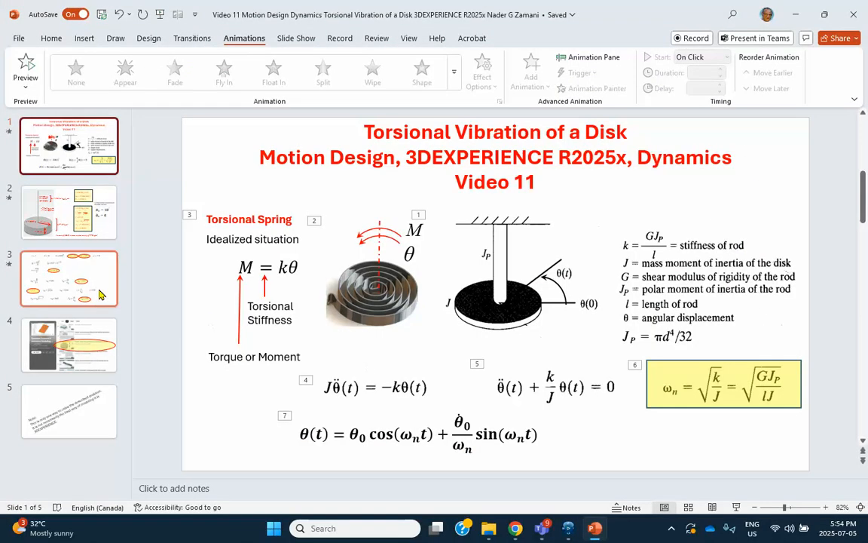
pyautogui.click(83, 211)
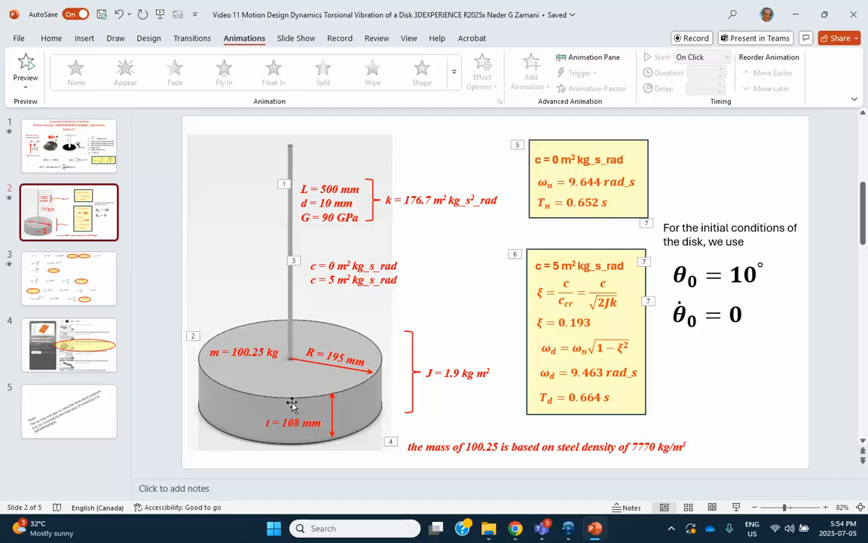
pyautogui.hotkey('alt', 'Tab')
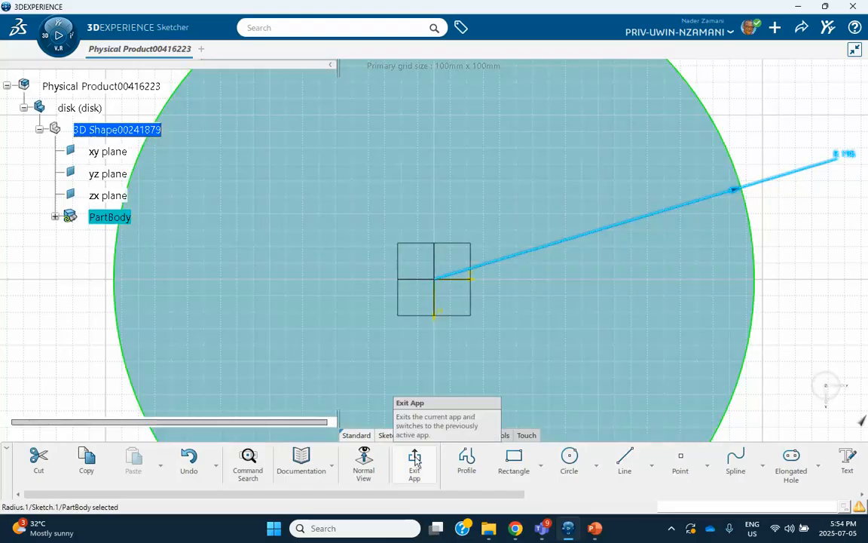
# Step: Exit the sketch and extrude the 195 mm radius circle as a pad with mirrored extent, 54 mm to each side
pyautogui.click(415, 461)
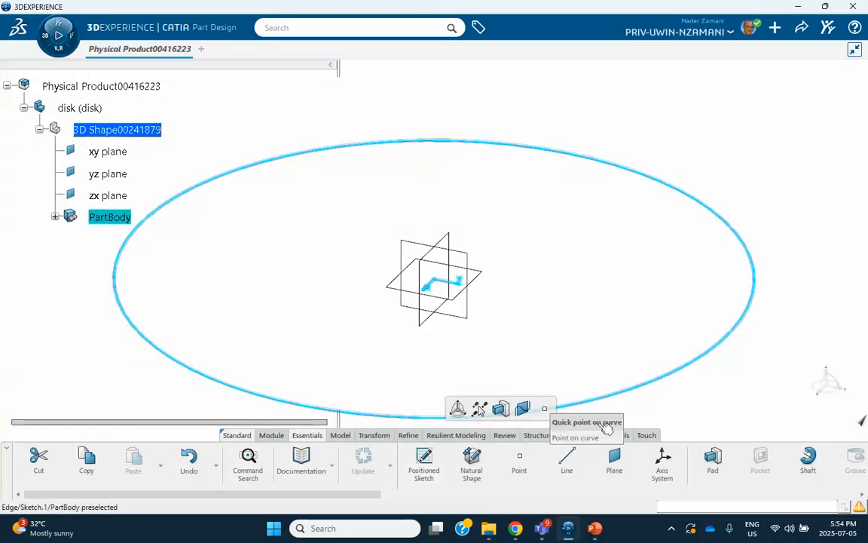
pyautogui.click(501, 411)
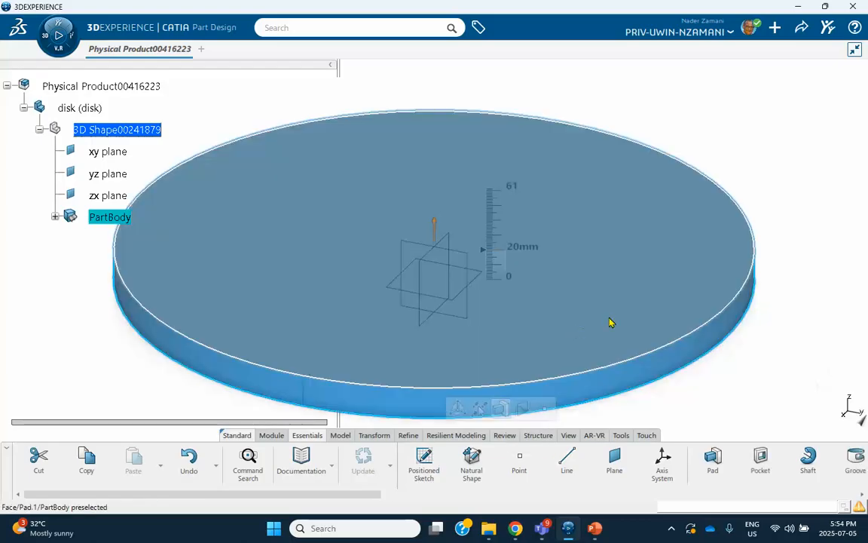
pyautogui.click(714, 365)
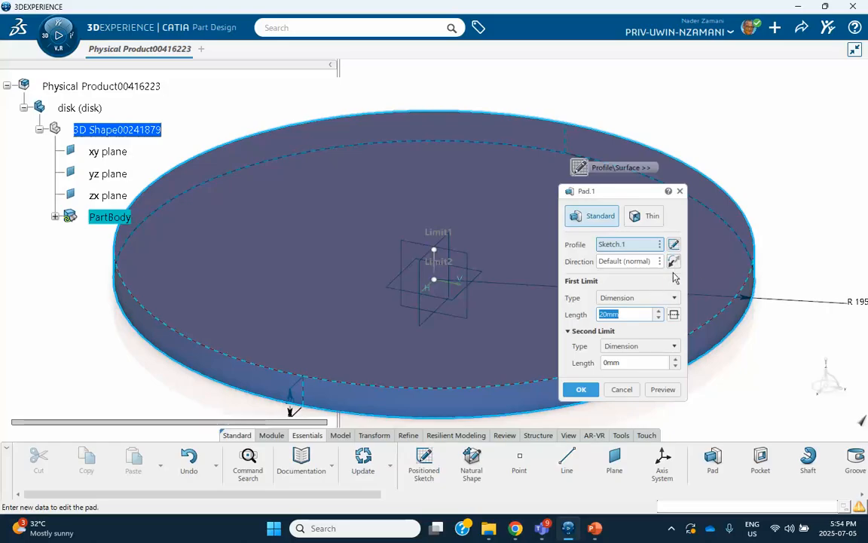
pyautogui.click(675, 317)
pyautogui.moveTo(630, 314); pyautogui.dragTo(573, 315)
pyautogui.write('54')
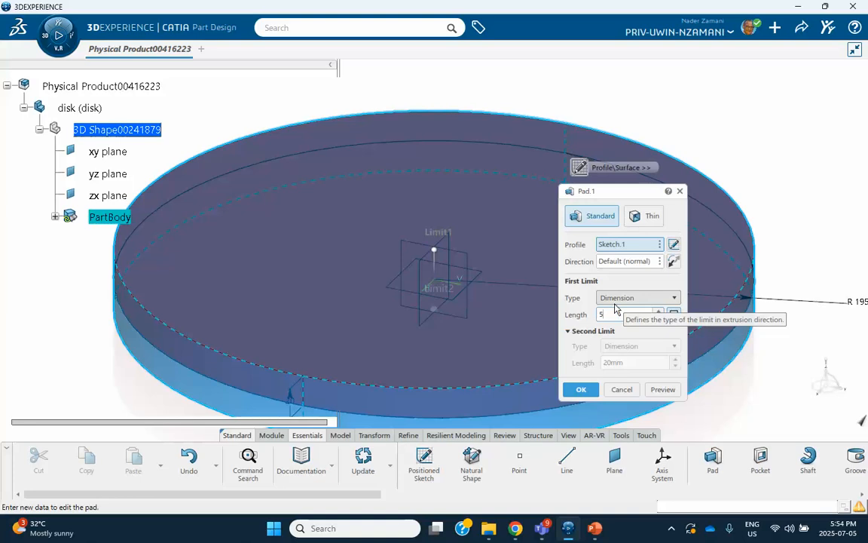
pyautogui.click(581, 389)
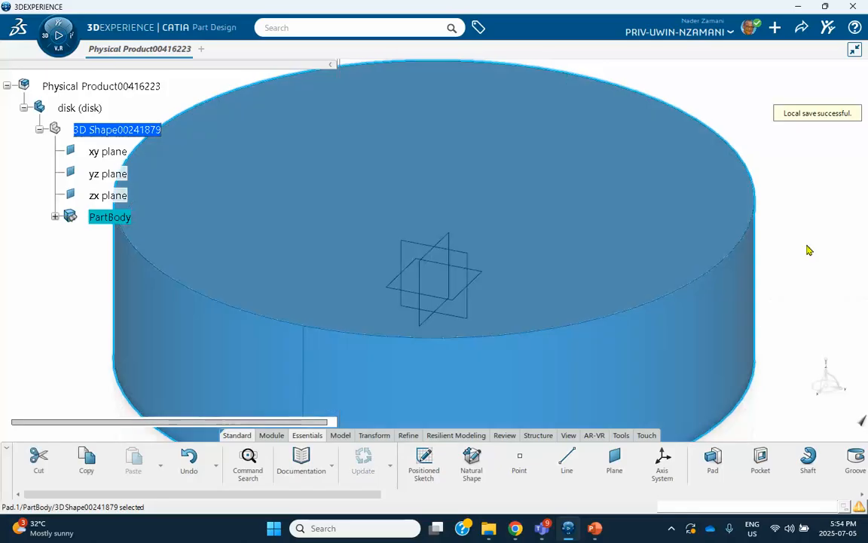
pyautogui.click(808, 249)
pyautogui.moveTo(645, 207); pyautogui.dragTo(543, 297, button='middle')
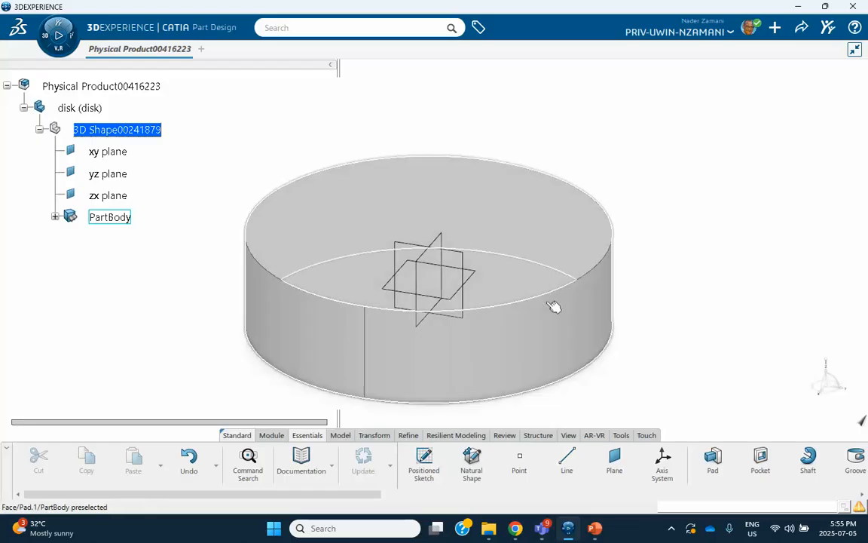
pyautogui.moveTo(523, 287); pyautogui.dragTo(548, 254, button='middle')
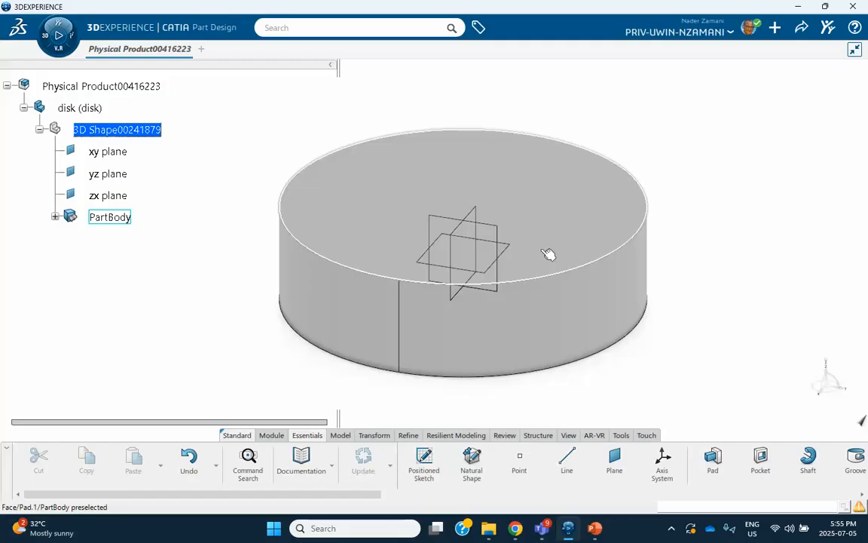
# Step: Activate the root physical product and open it in Motion Design, creating Motion Analysis Case.1 with a new mechanism
pyautogui.click(116, 87)
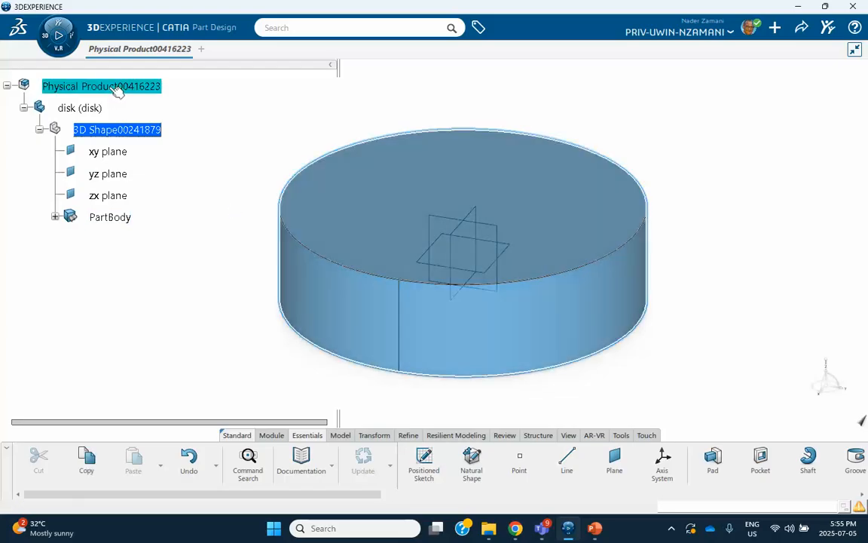
pyautogui.click(190, 286)
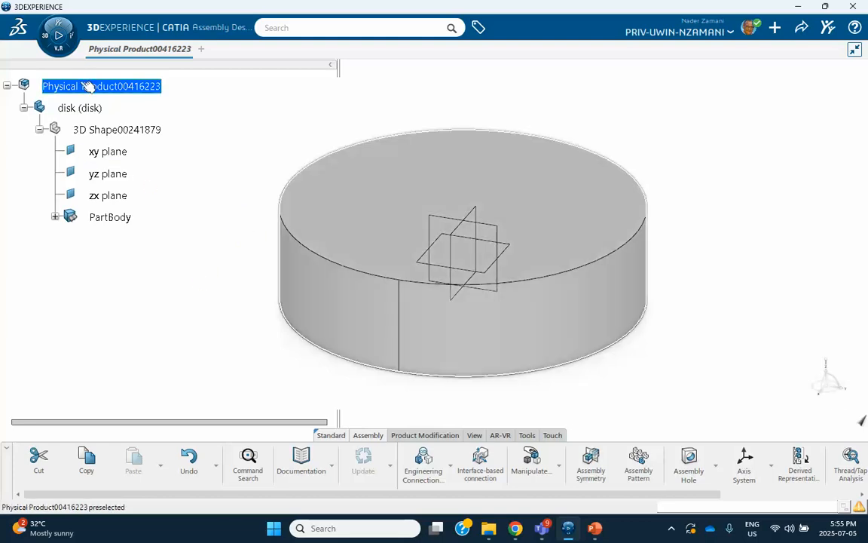
pyautogui.click(46, 40)
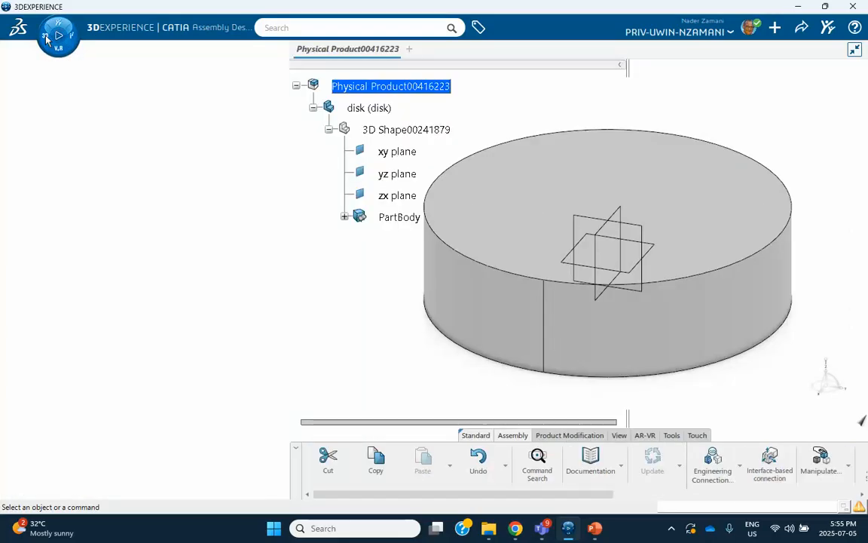
pyautogui.click(47, 39)
pyautogui.scroll(-3, 161, 212)
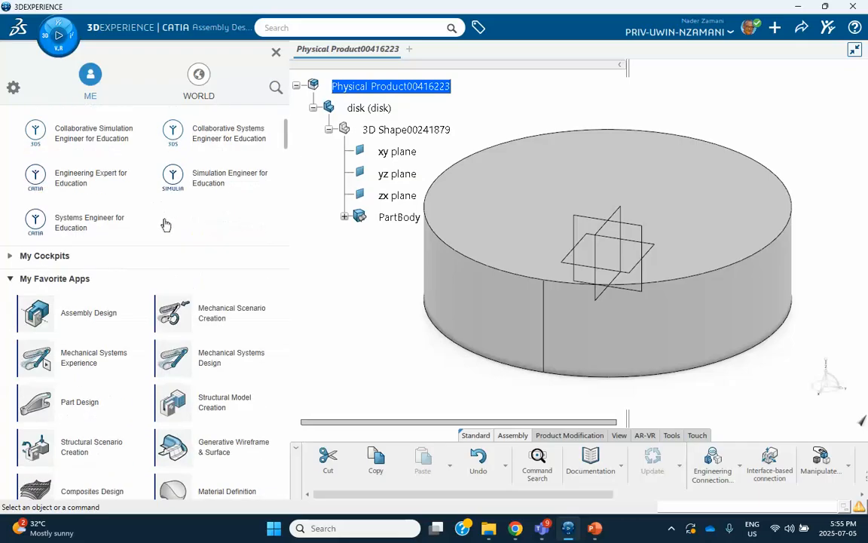
pyautogui.scroll(-5, 162, 213)
pyautogui.click(202, 383)
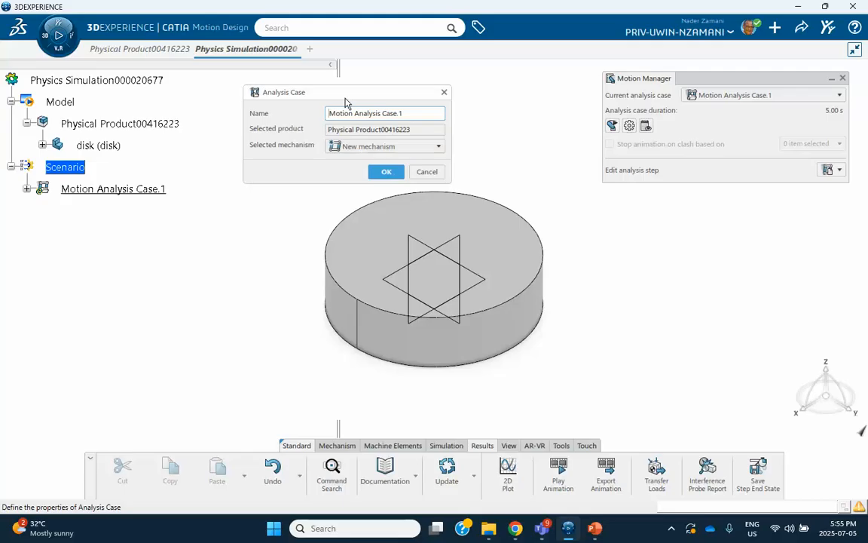
pyautogui.moveTo(345, 99); pyautogui.dragTo(703, 223)
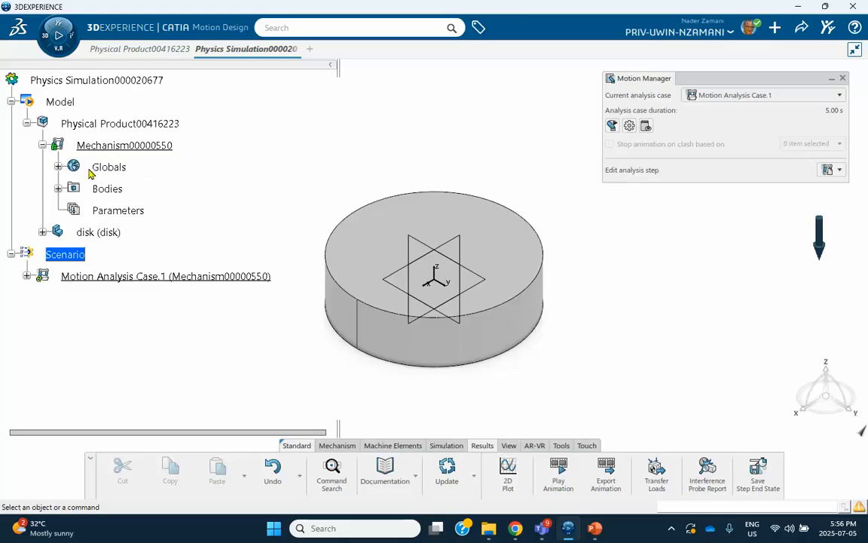
# Step: Deactivate Gravity.1 in the mechanism's globals
pyautogui.click(58, 168)
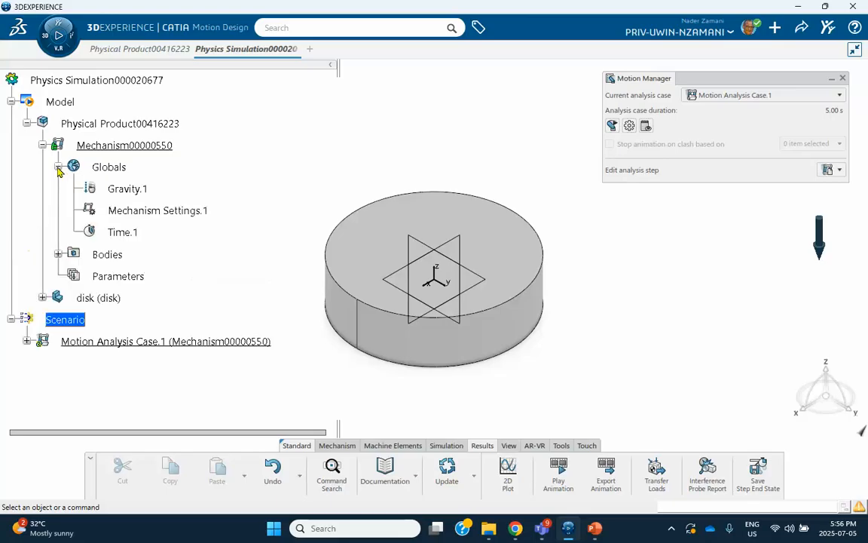
pyautogui.rightClick(148, 189)
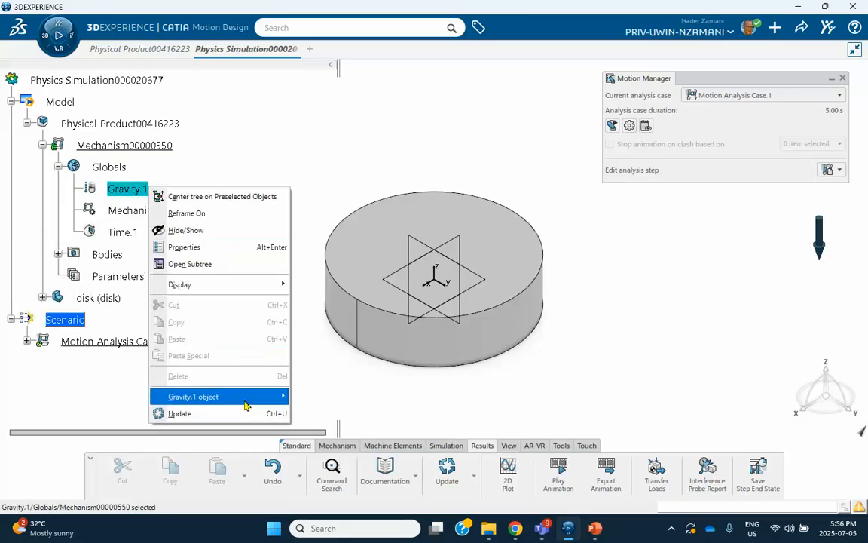
pyautogui.click(275, 128)
pyautogui.click(105, 187)
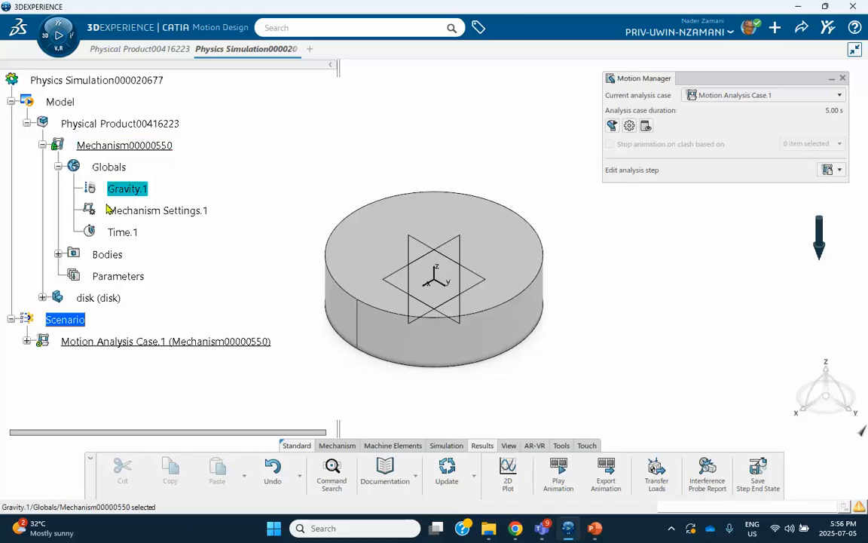
pyautogui.rightClick(134, 190)
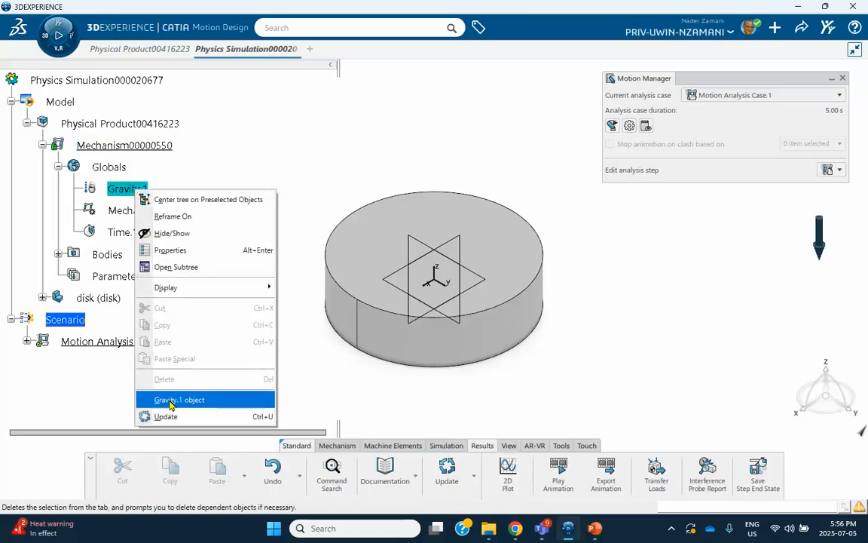
pyautogui.moveTo(165, 401)
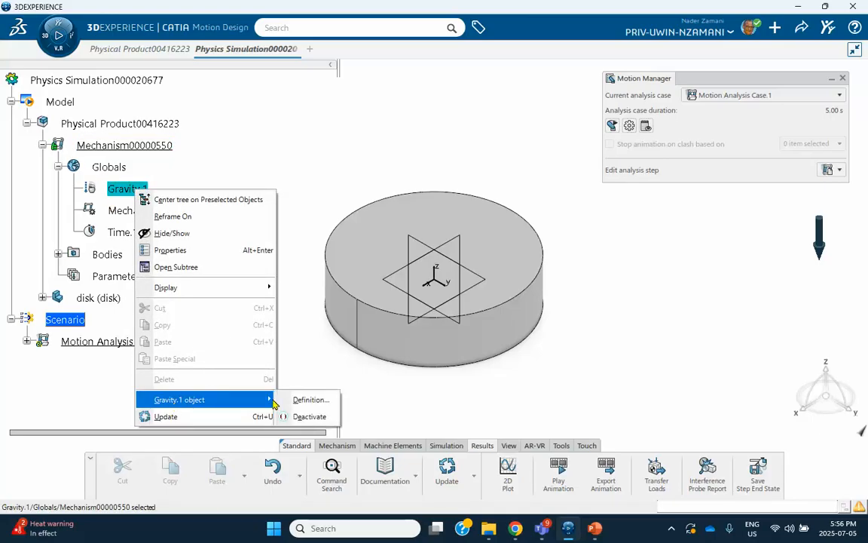
pyautogui.click(305, 415)
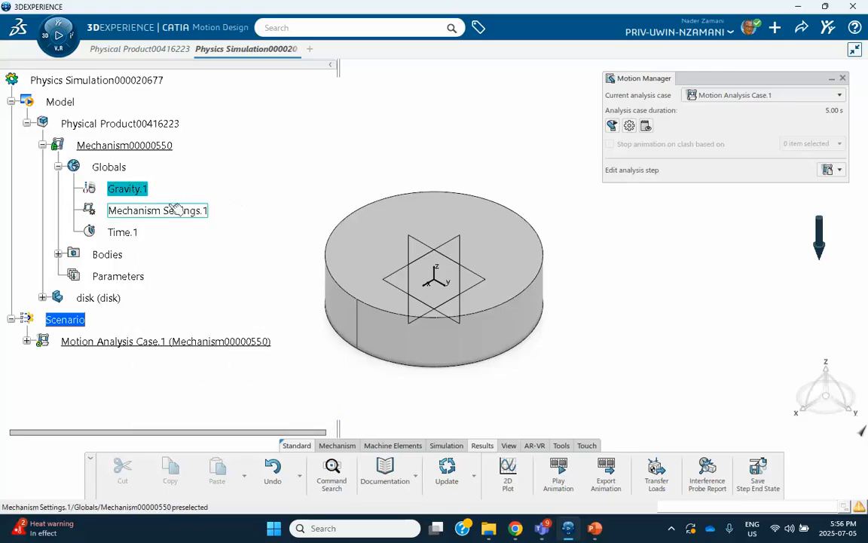
# Step: Expand the mechanism's Ground and disk bodies and examine their body reference markers
pyautogui.scroll(-2, 173, 232)
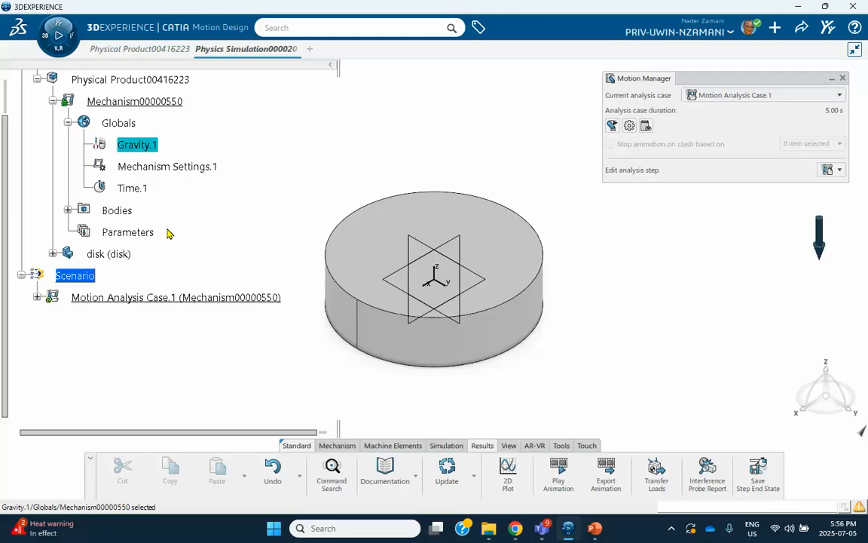
pyautogui.click(69, 211)
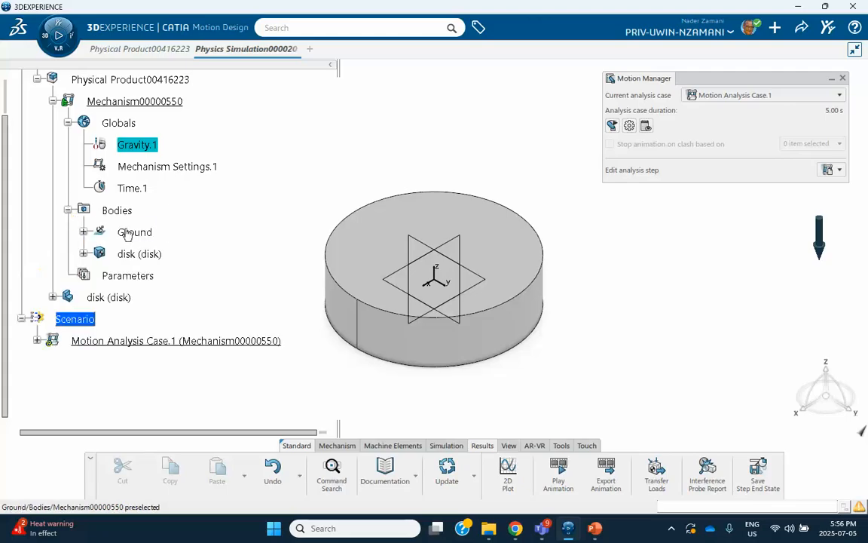
pyautogui.click(84, 254)
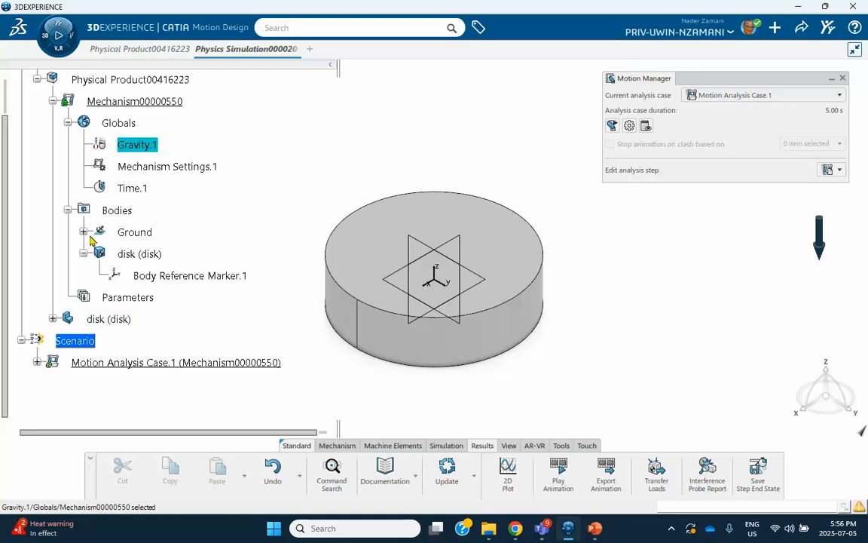
pyautogui.click(84, 232)
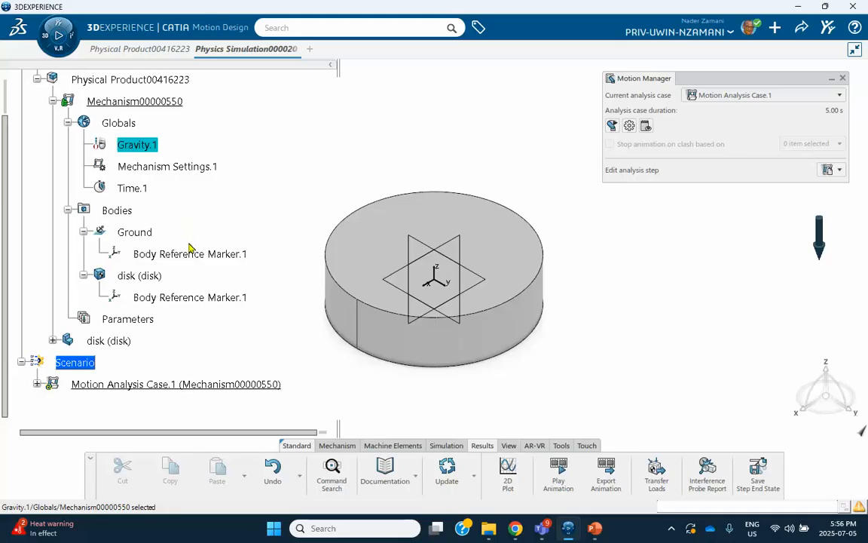
pyautogui.click(177, 300)
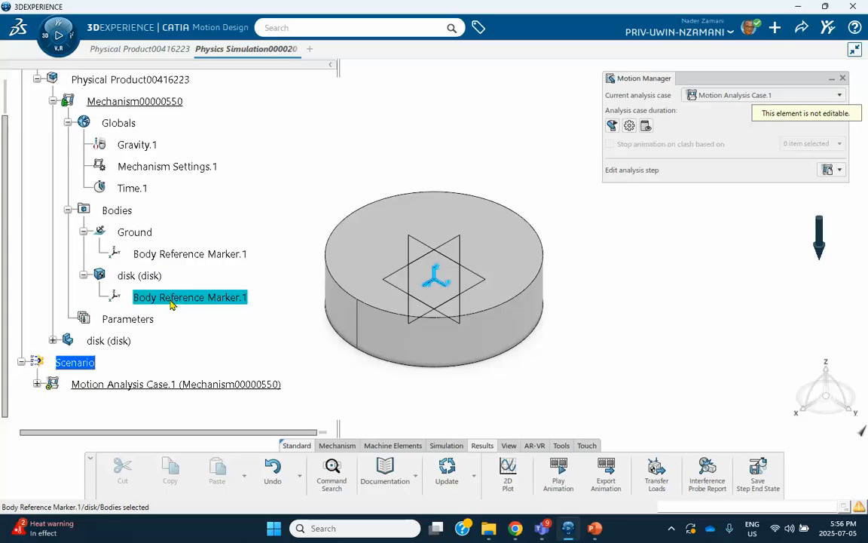
# Step: Review the disk body's mass, inertia and mass source options, keeping the source on All products with a mass
pyautogui.doubleClick(143, 276)
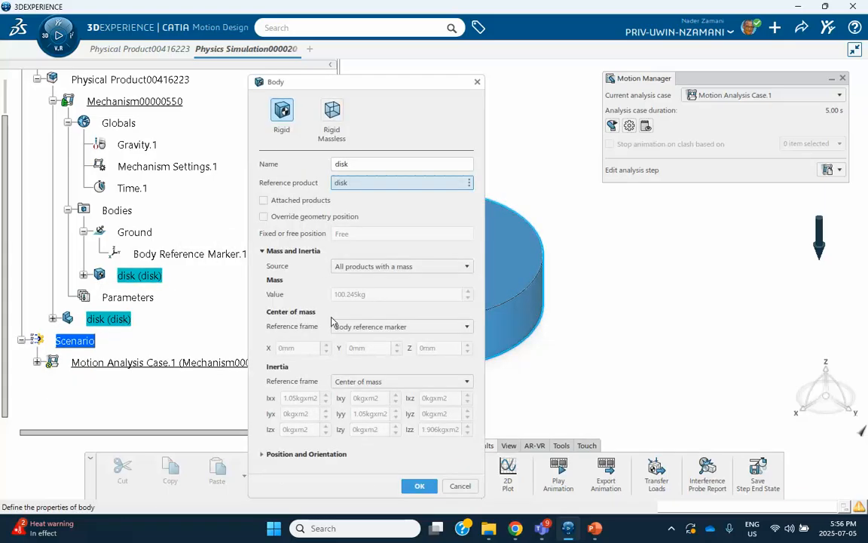
pyautogui.click(366, 268)
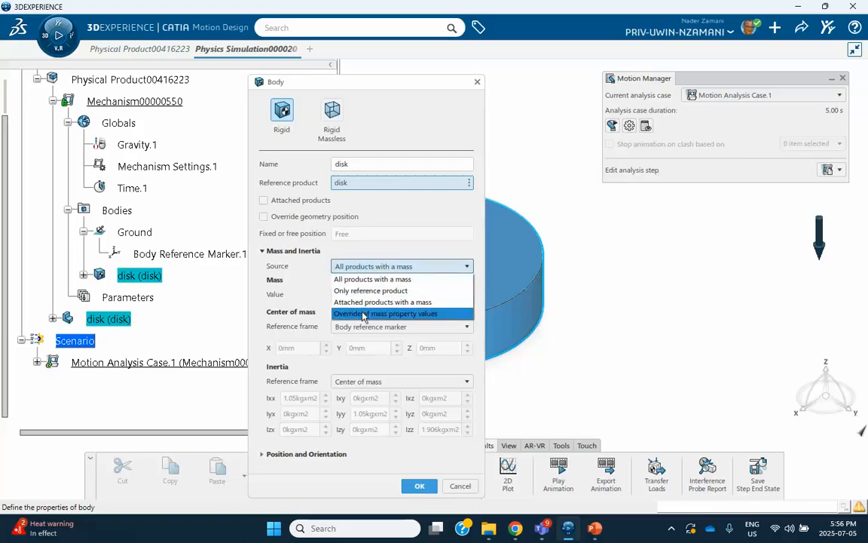
pyautogui.click(454, 270)
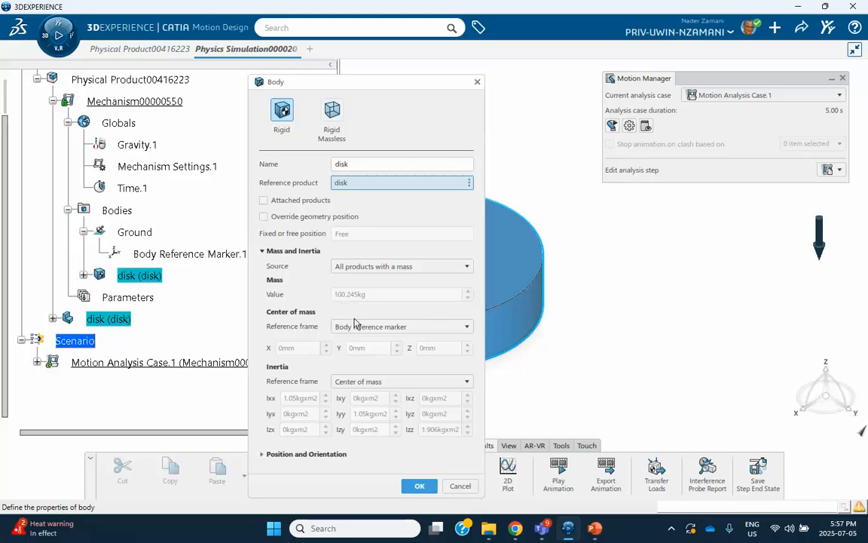
pyautogui.click(416, 484)
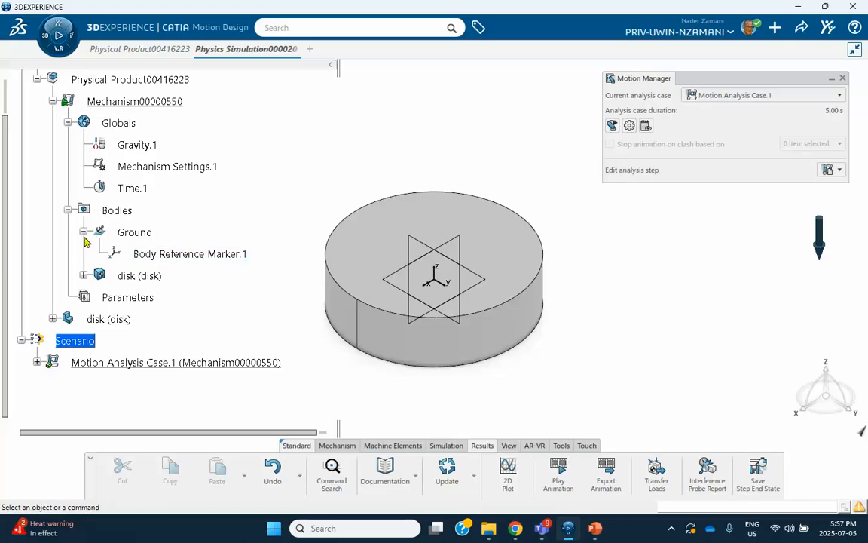
# Step: Hide the body reference markers of the disk and the Ground
pyautogui.click(83, 275)
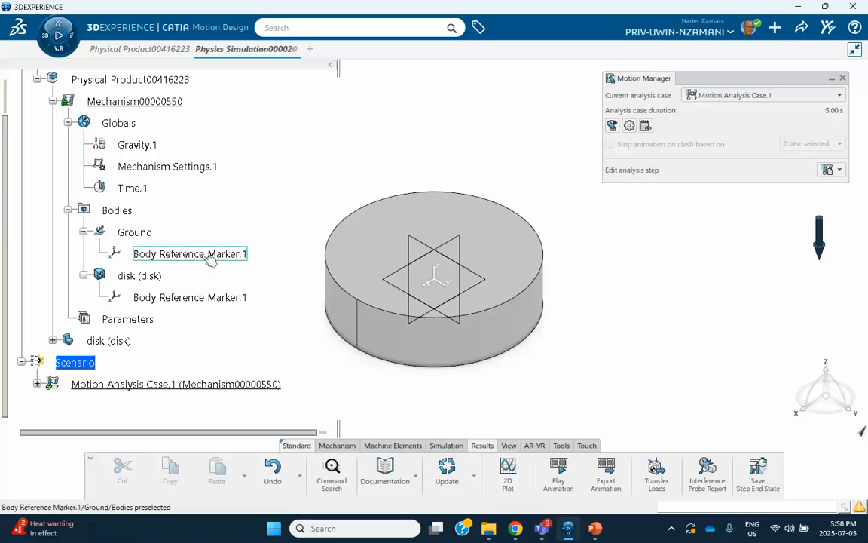
pyautogui.rightClick(216, 300)
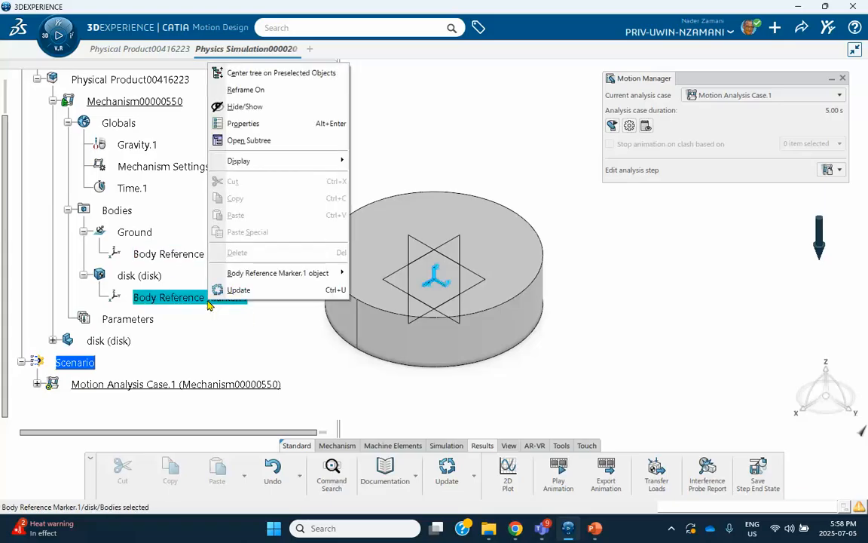
pyautogui.click(254, 108)
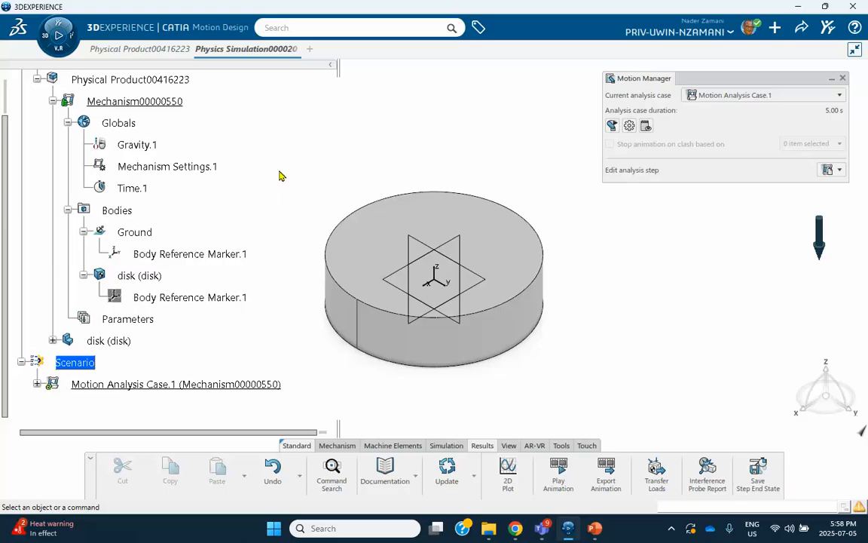
pyautogui.rightClick(227, 258)
pyautogui.click(251, 303)
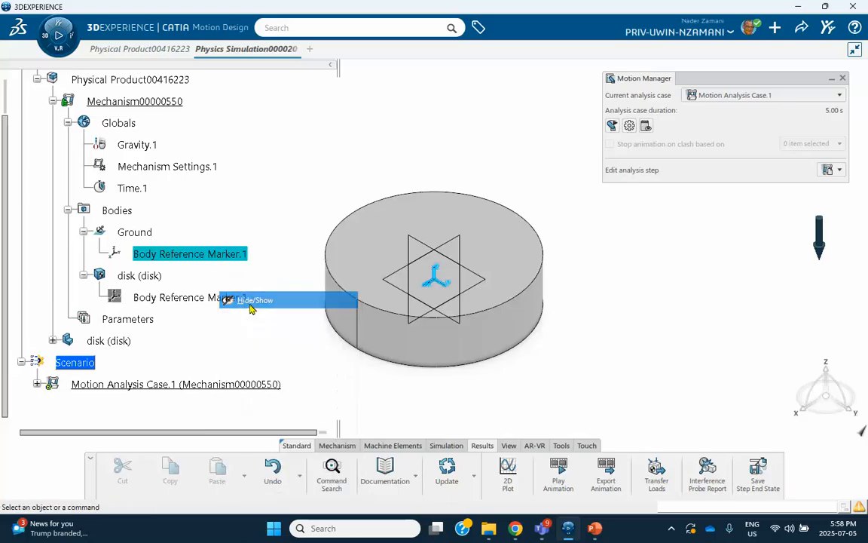
# Step: Show the body reference markers of the disk and the Ground again
pyautogui.rightClick(208, 298)
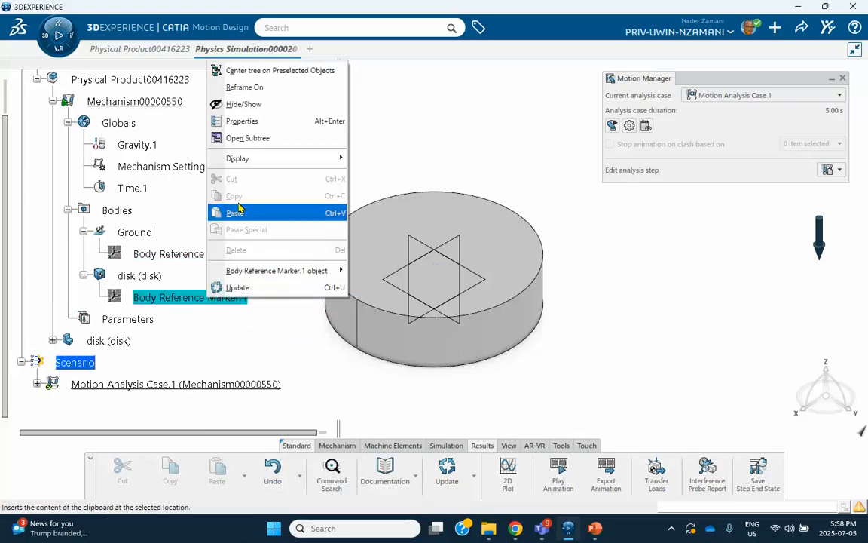
pyautogui.click(244, 104)
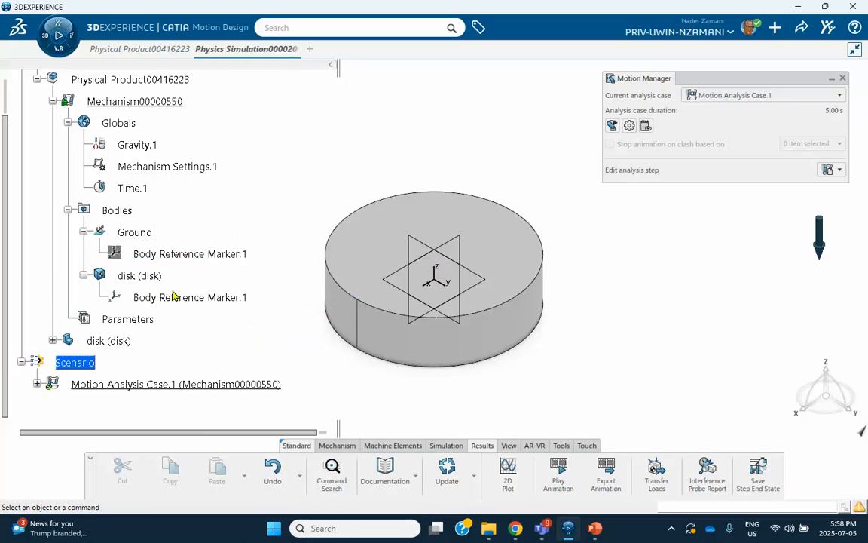
pyautogui.rightClick(188, 255)
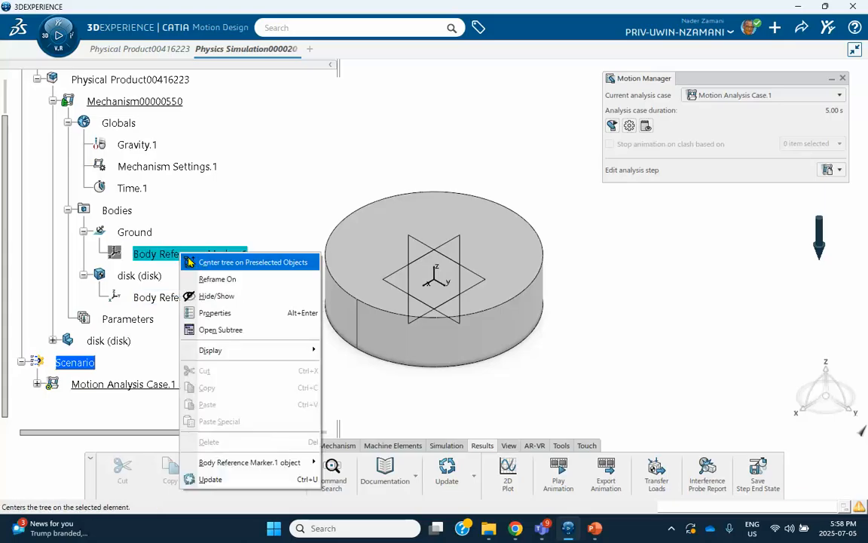
pyautogui.click(215, 296)
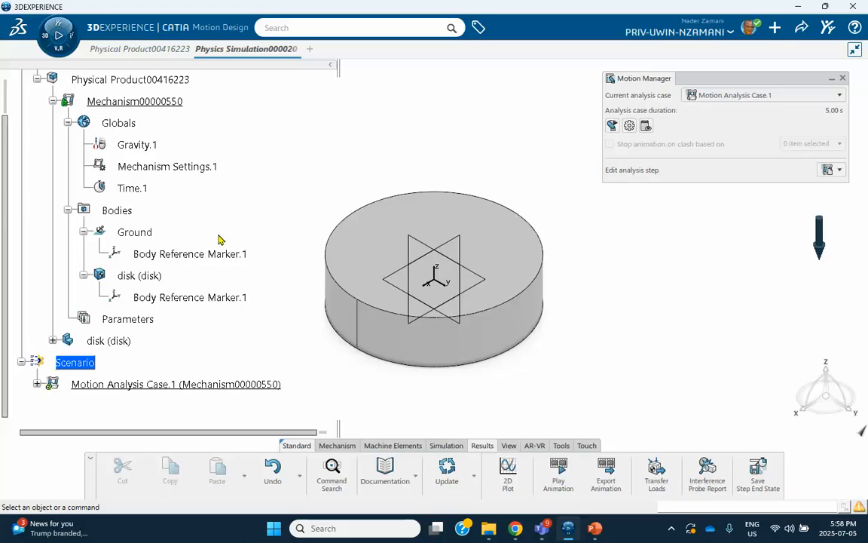
# Step: Create a Revolute joint with the Ground's body reference marker as Origin 1 and the disk's body reference marker as Origin 2
pyautogui.scroll(-1, 215, 236)
pyautogui.scroll(-1, 215, 237)
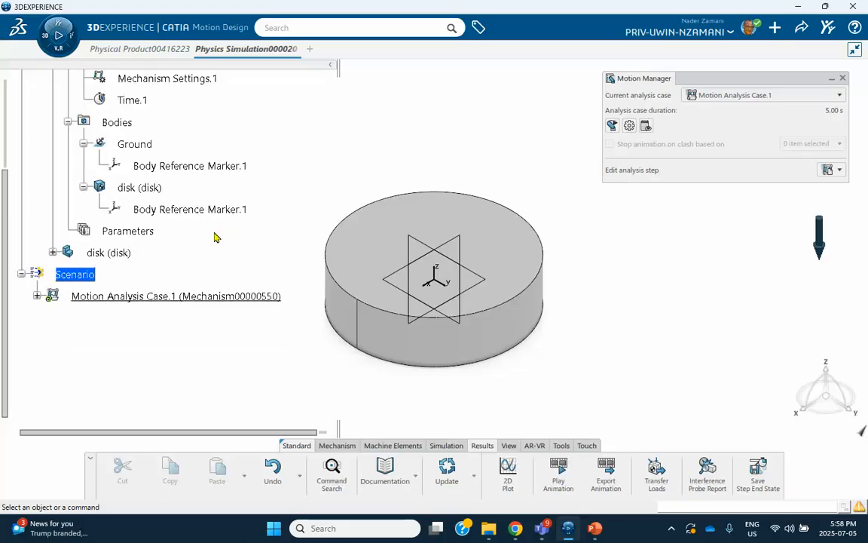
pyautogui.moveTo(295, 211); pyautogui.dragTo(317, 214, button='middle')
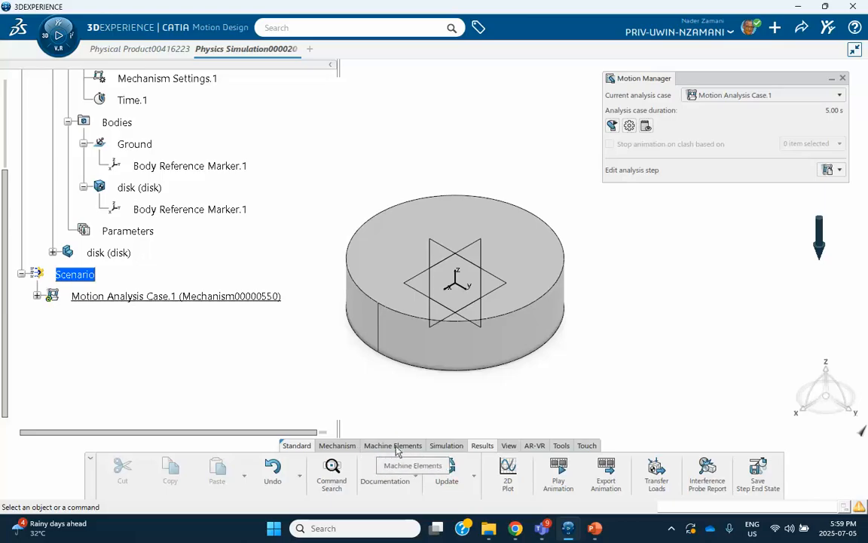
pyautogui.click(344, 445)
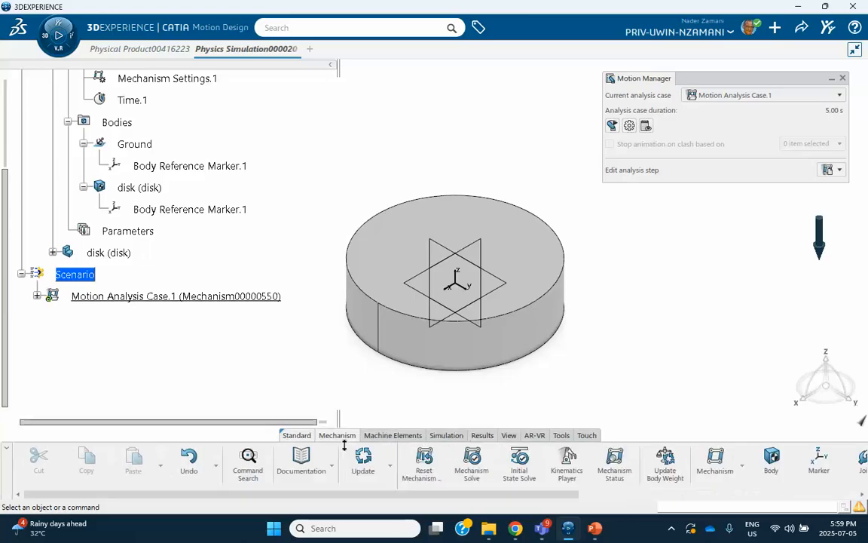
pyautogui.scroll(-2, 730, 468)
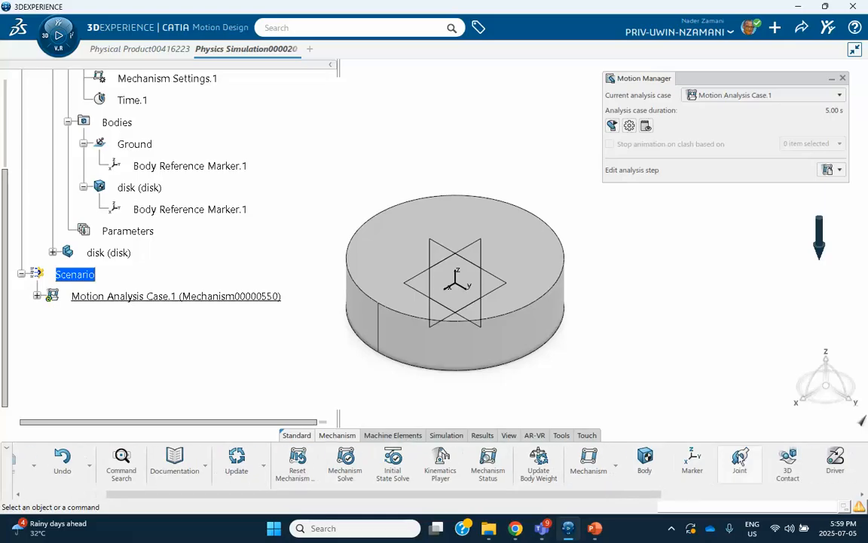
pyautogui.click(731, 466)
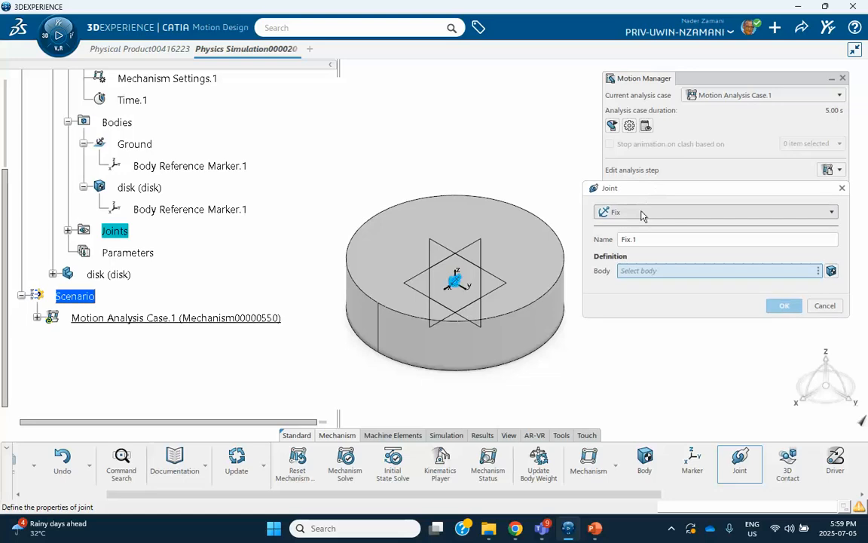
pyautogui.click(640, 214)
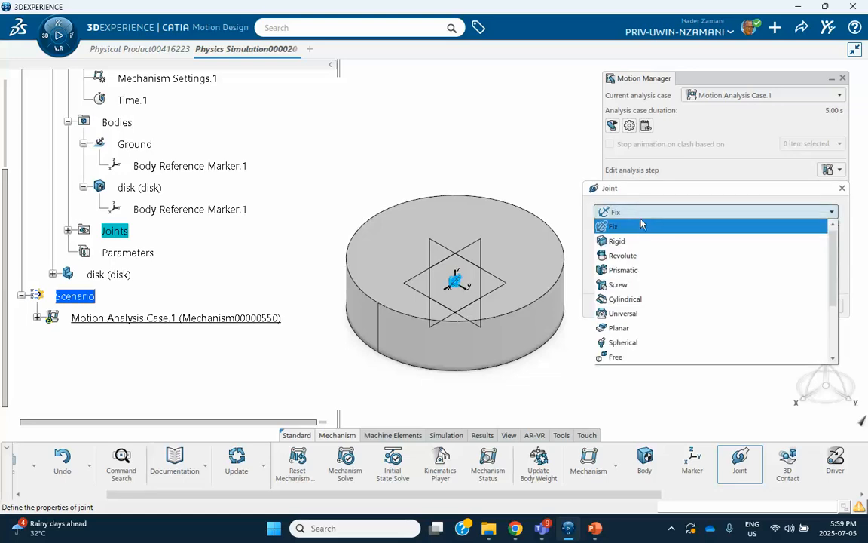
pyautogui.click(635, 256)
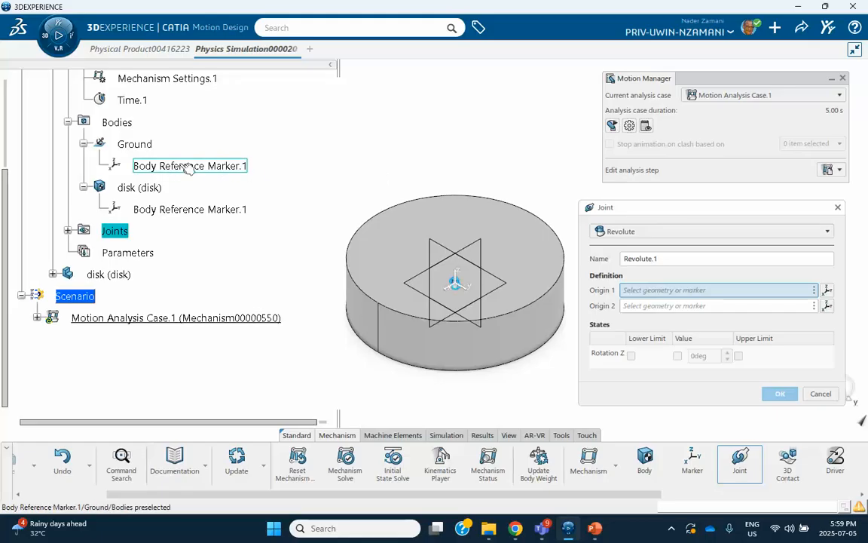
pyautogui.click(215, 166)
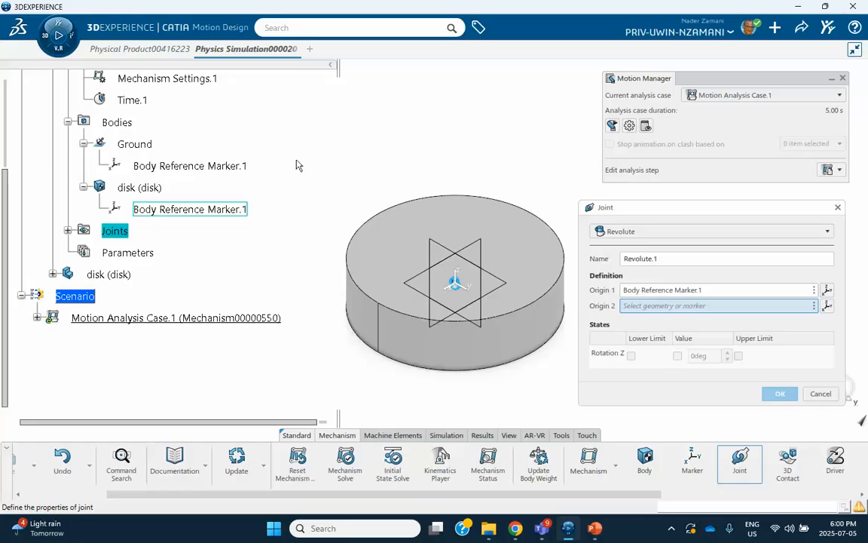
pyautogui.click(132, 165)
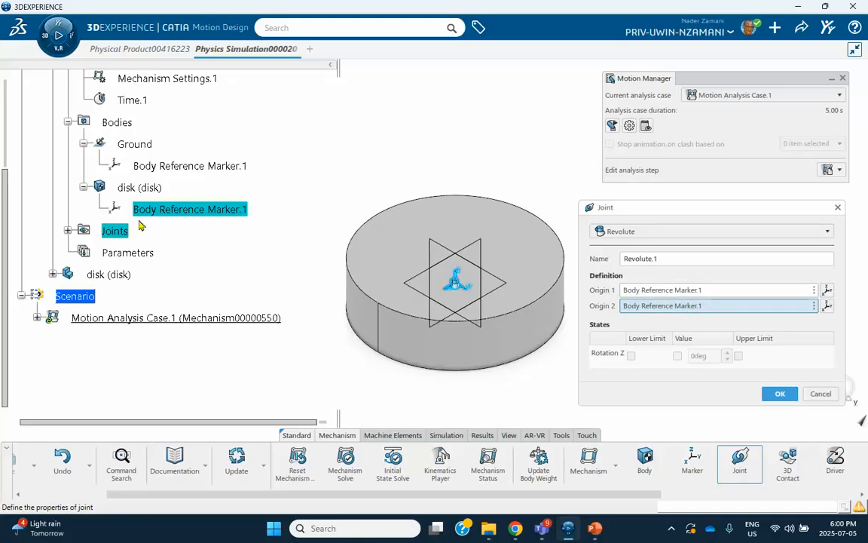
pyautogui.click(67, 230)
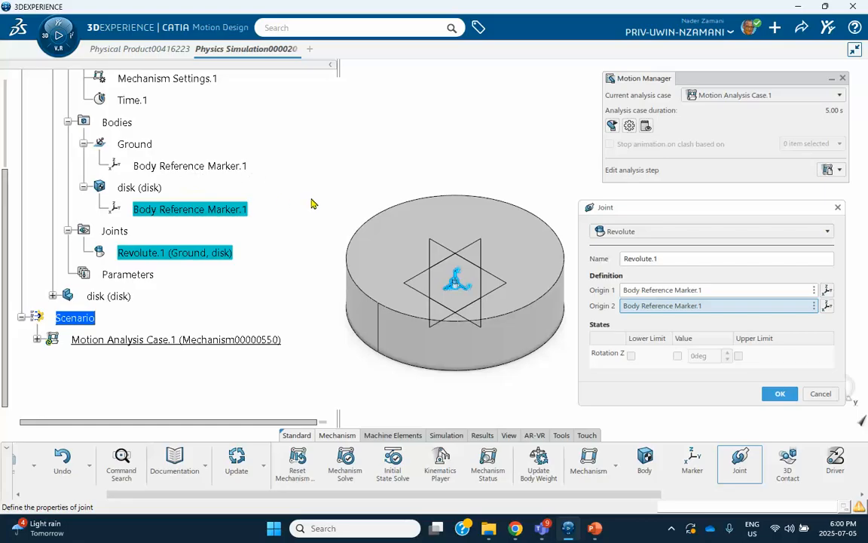
pyautogui.click(669, 293)
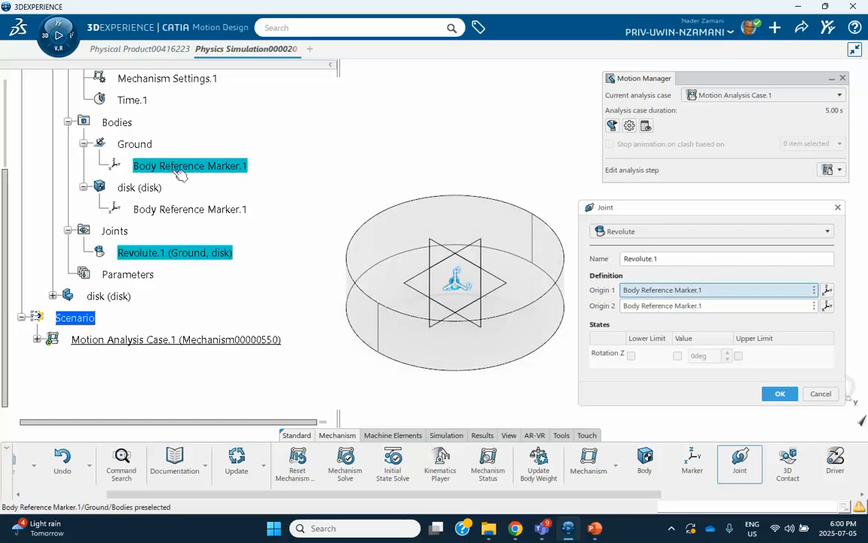
pyautogui.click(181, 210)
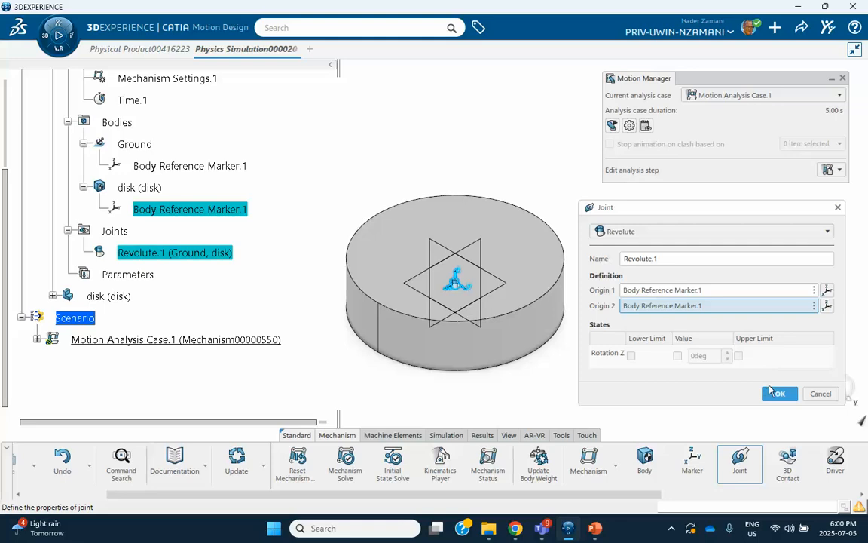
pyautogui.click(776, 394)
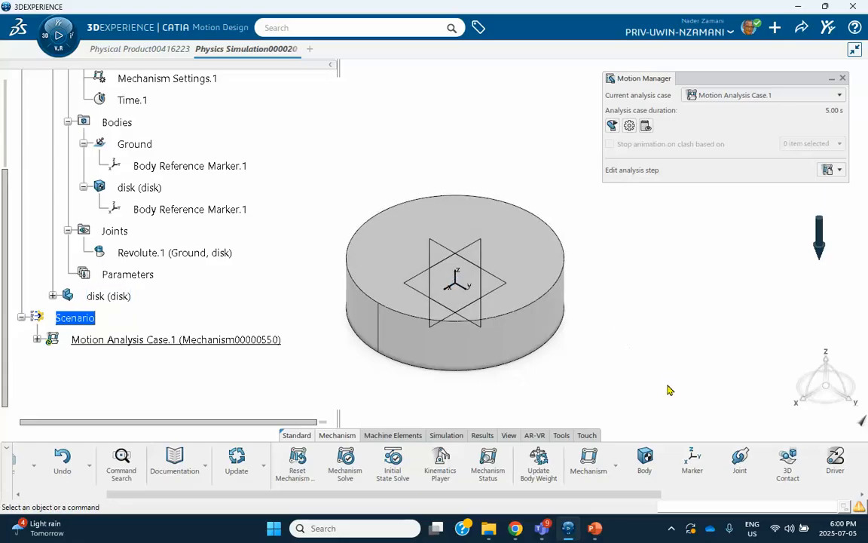
# Step: Start an initial condition of the For Joint type and assign it to the Revolute.1 joint
pyautogui.scroll(-8, 694, 464)
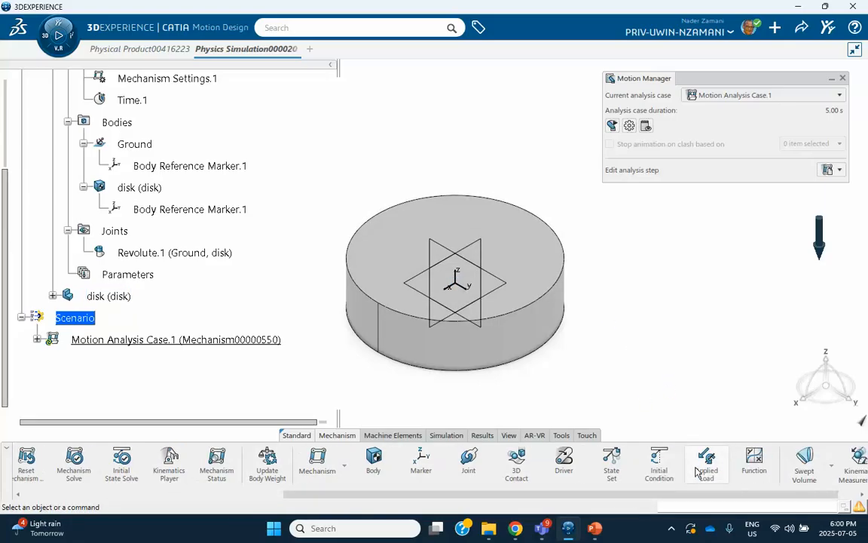
pyautogui.click(658, 460)
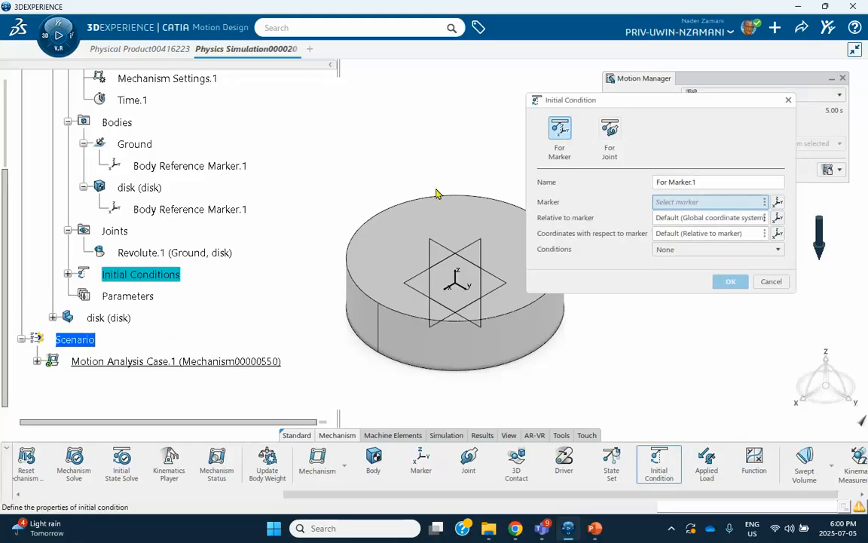
pyautogui.moveTo(440, 194); pyautogui.dragTo(398, 184, button='middle')
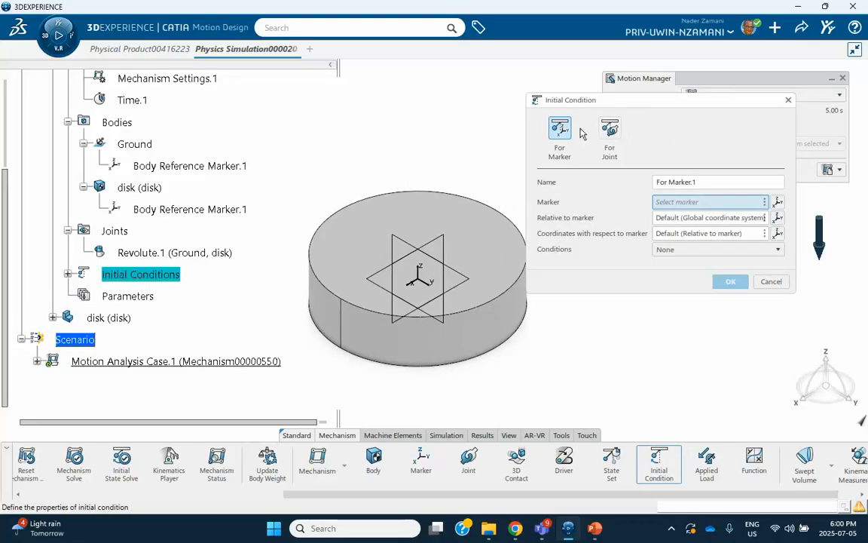
pyautogui.moveTo(650, 110); pyautogui.dragTo(696, 210)
pyautogui.click(656, 236)
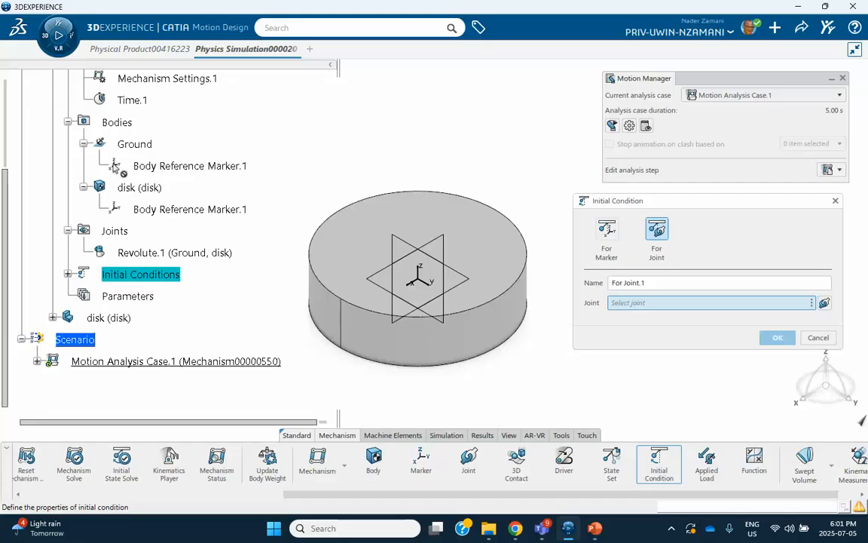
pyautogui.click(179, 256)
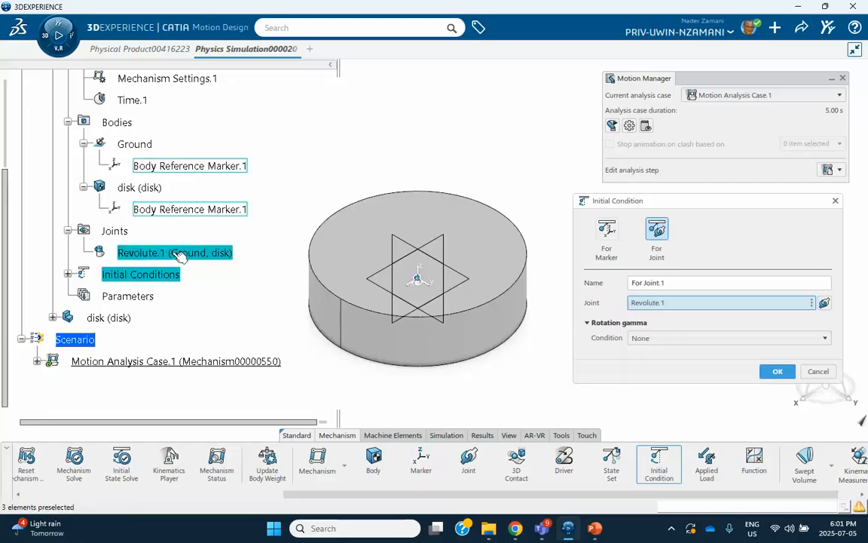
# Step: Define the initial condition's Rotation gamma as Position with a value of 10 deg and run the Initial State Solve
pyautogui.click(683, 340)
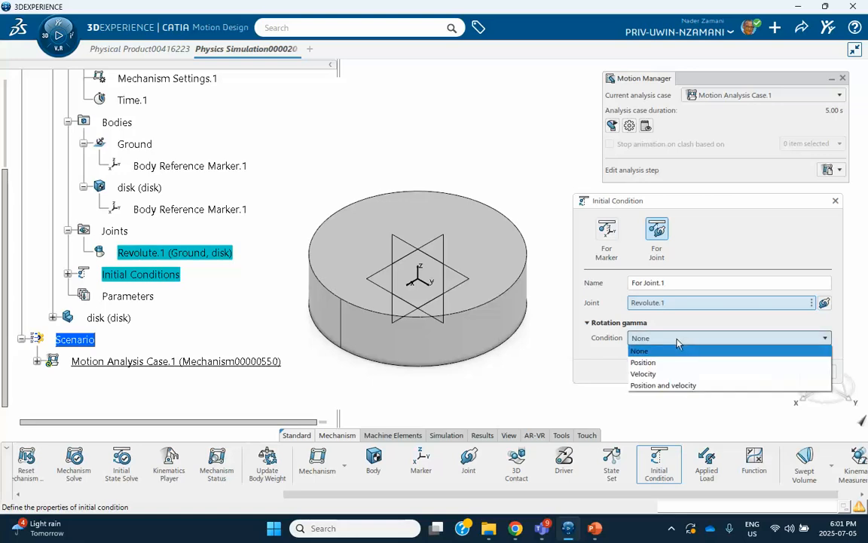
pyautogui.click(641, 386)
pyautogui.moveTo(662, 206); pyautogui.dragTo(657, 139)
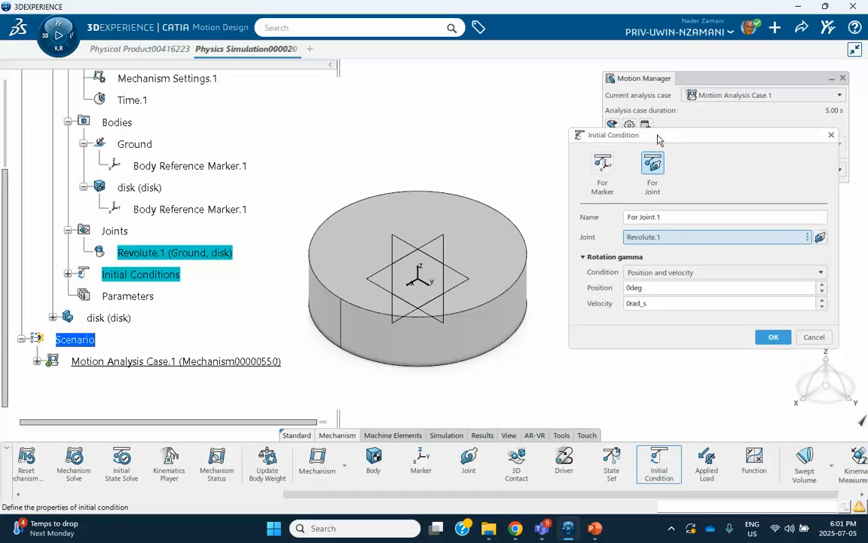
pyautogui.click(643, 272)
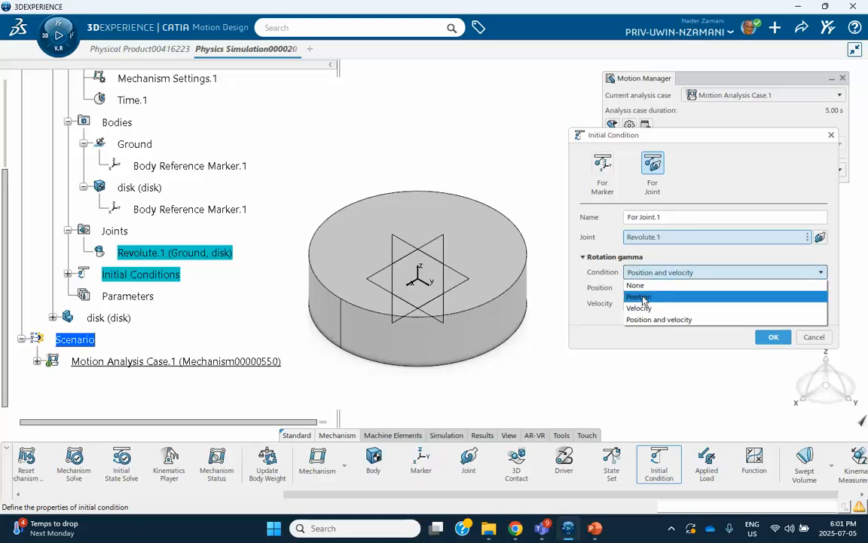
pyautogui.click(656, 294)
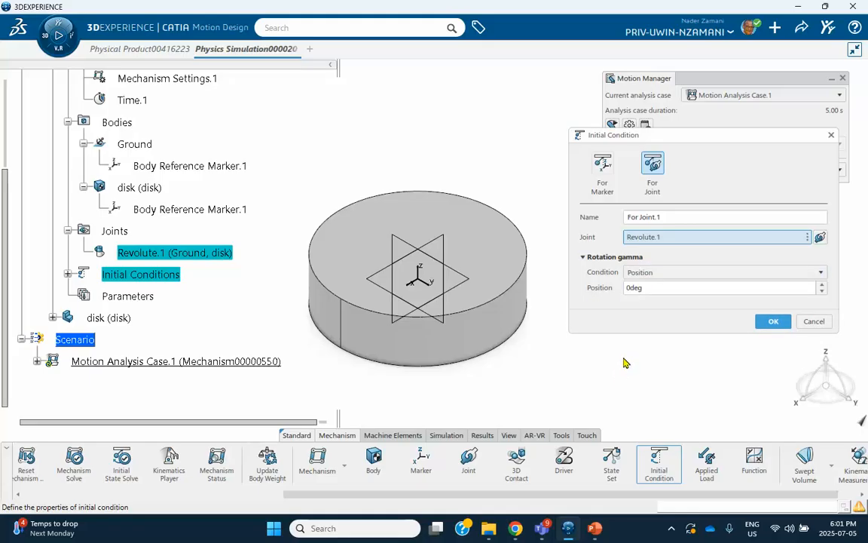
pyautogui.click(633, 287)
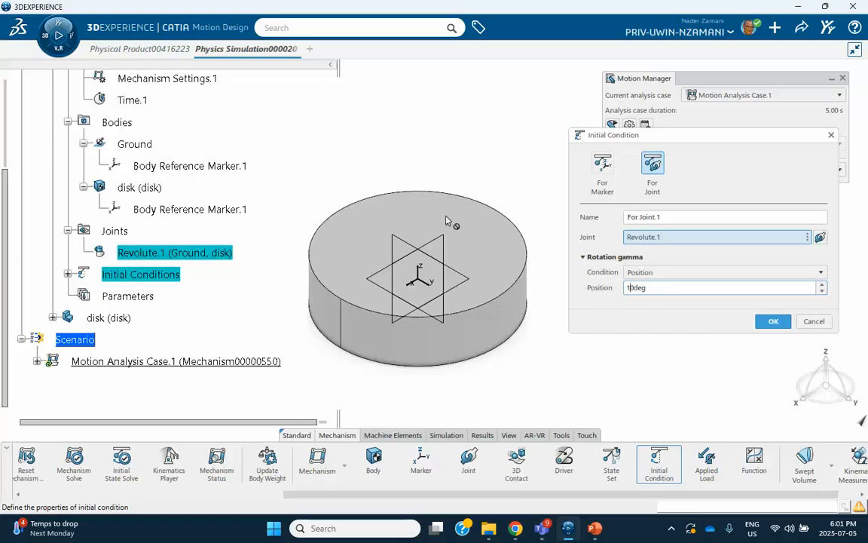
pyautogui.click(774, 321)
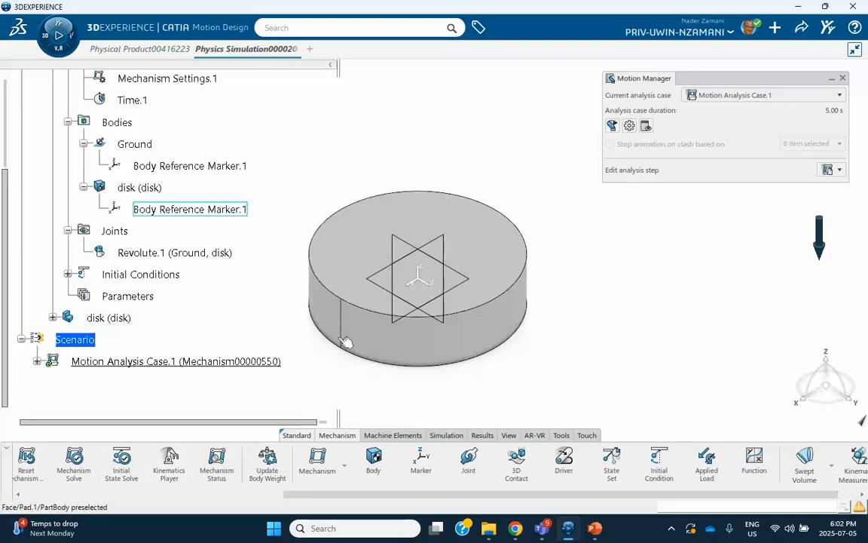
pyautogui.click(120, 461)
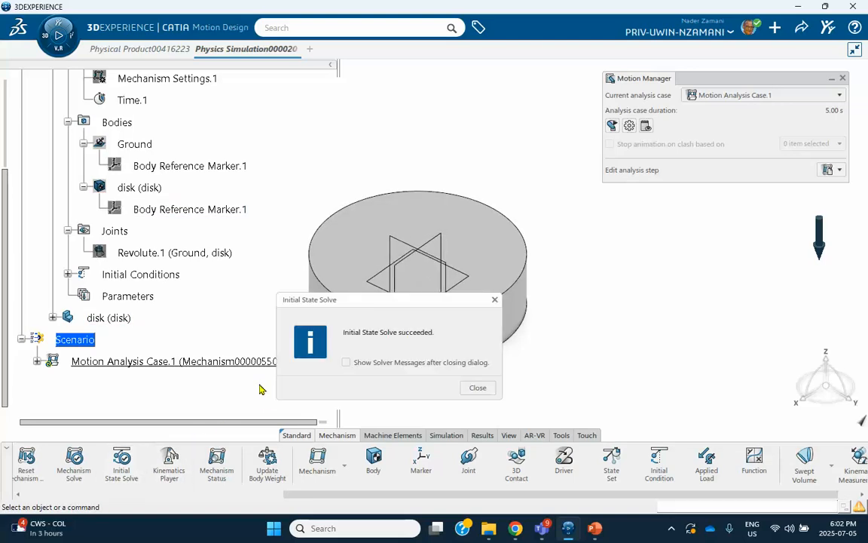
pyautogui.click(480, 388)
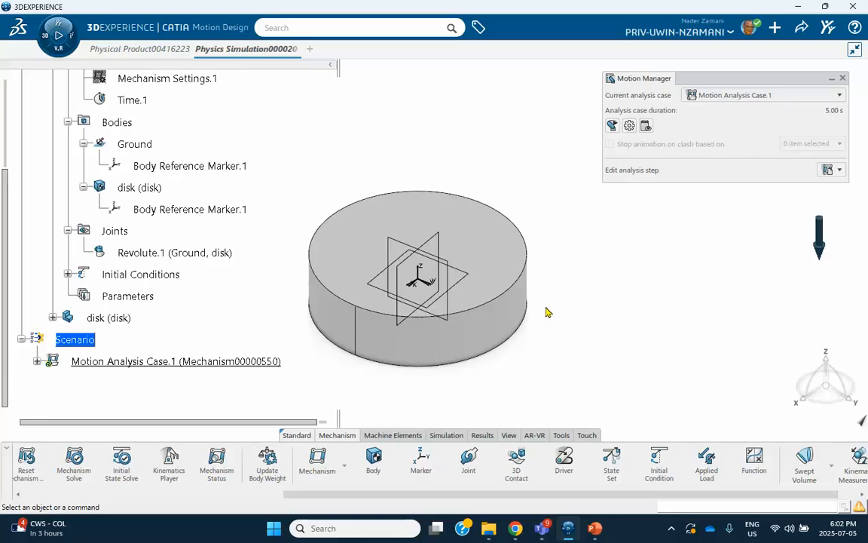
# Step: Set the duration of Dynamic Step.1 in Motion Analysis Case.1 to 1 s, checking the natural period in the presentation
pyautogui.click(37, 362)
pyautogui.scroll(-3, 76, 324)
pyautogui.click(53, 250)
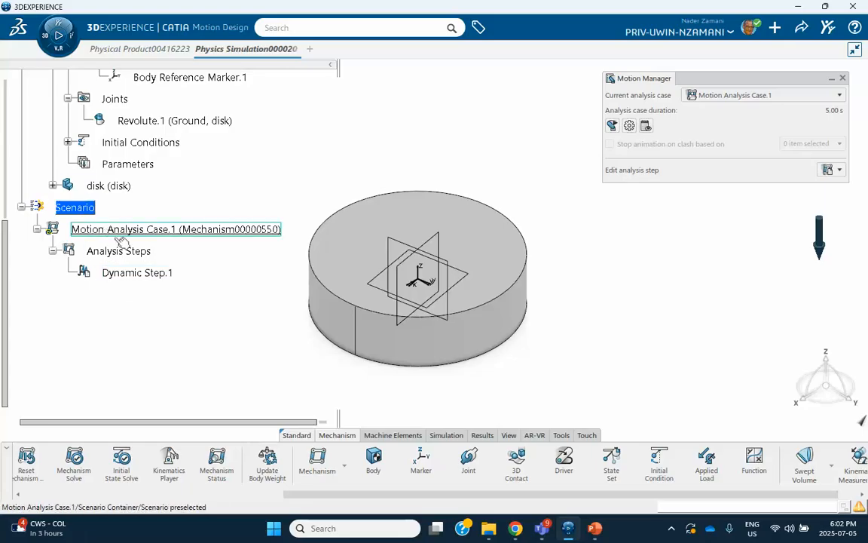
pyautogui.doubleClick(164, 274)
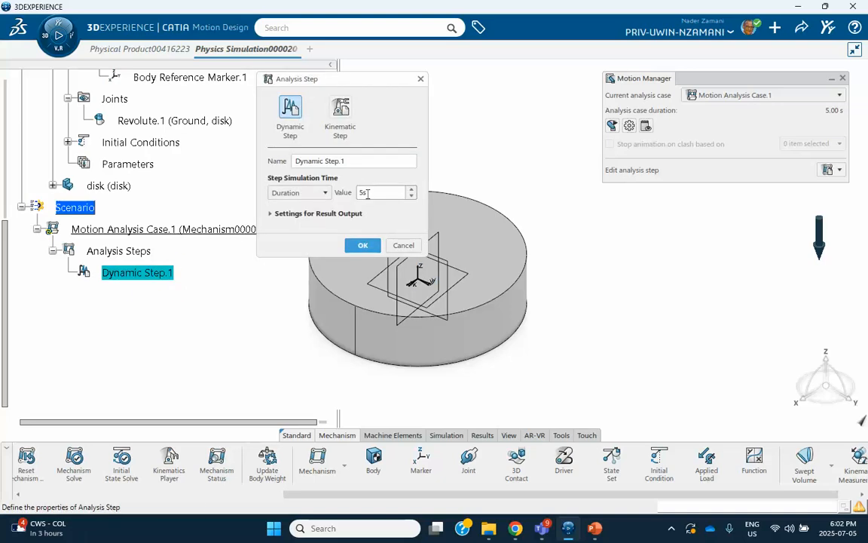
pyautogui.click(594, 528)
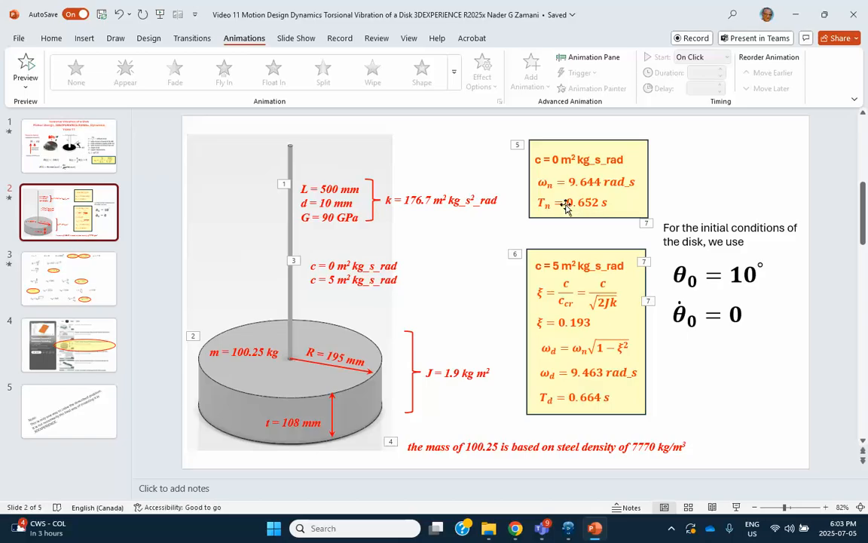
pyautogui.click(799, 15)
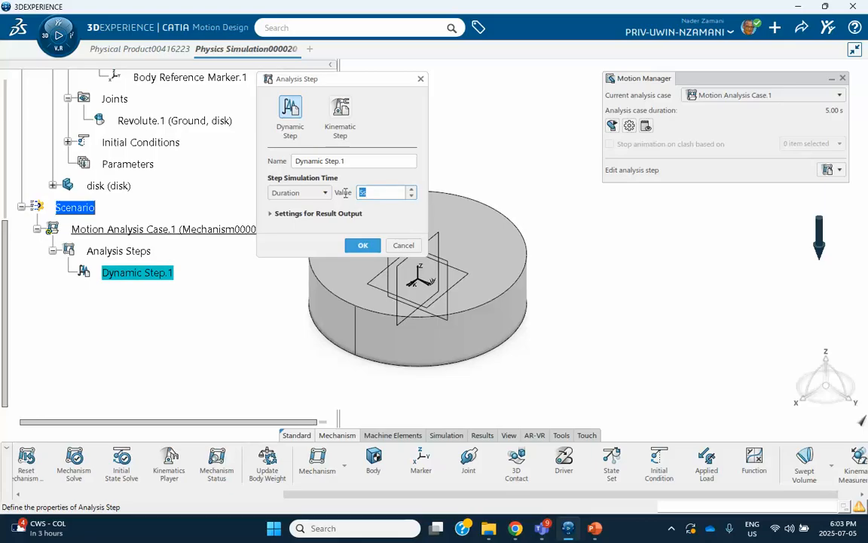
pyautogui.write('1')
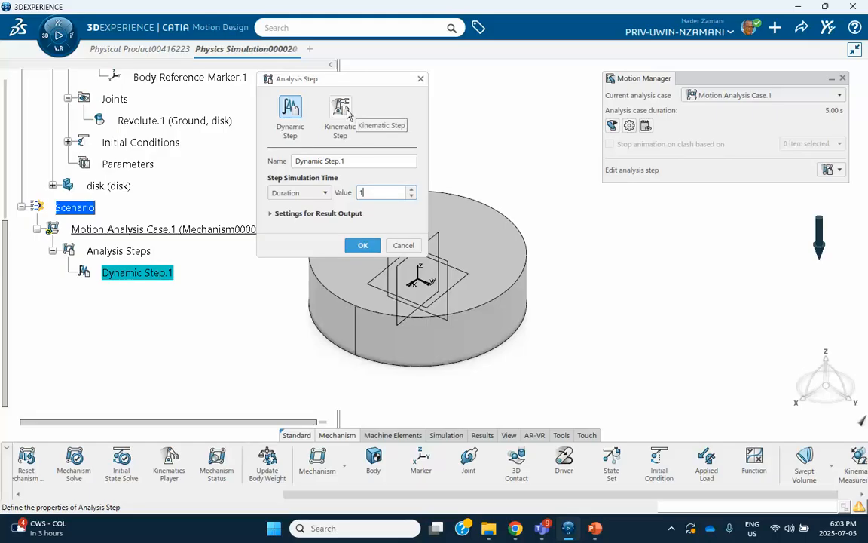
pyautogui.press('Return')
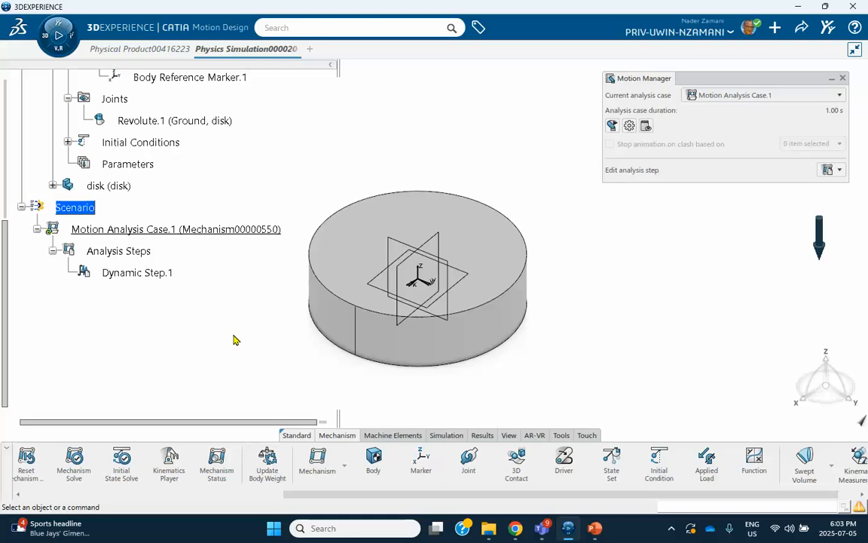
# Step: Start a Torsion spring with the Ground's body reference marker as Spring end 1 and the disk's body reference marker as Spring end 2
pyautogui.scroll(1, 230, 339)
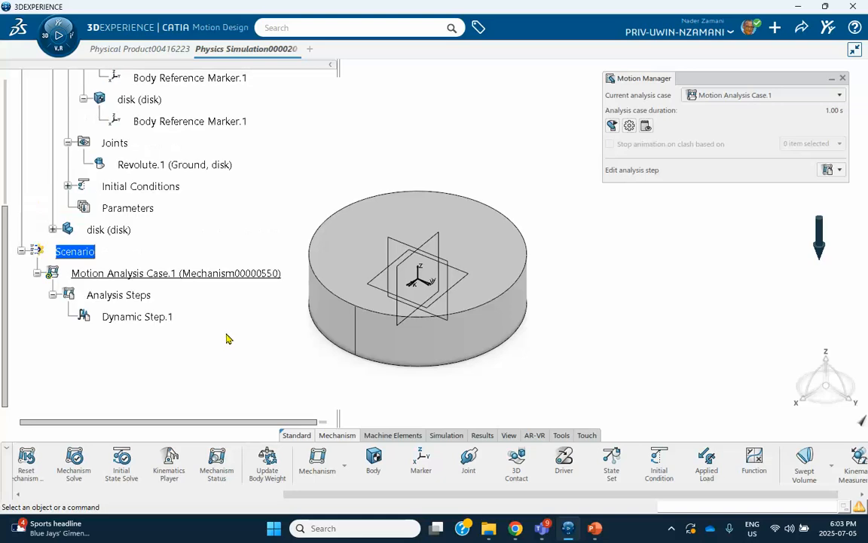
pyautogui.click(389, 436)
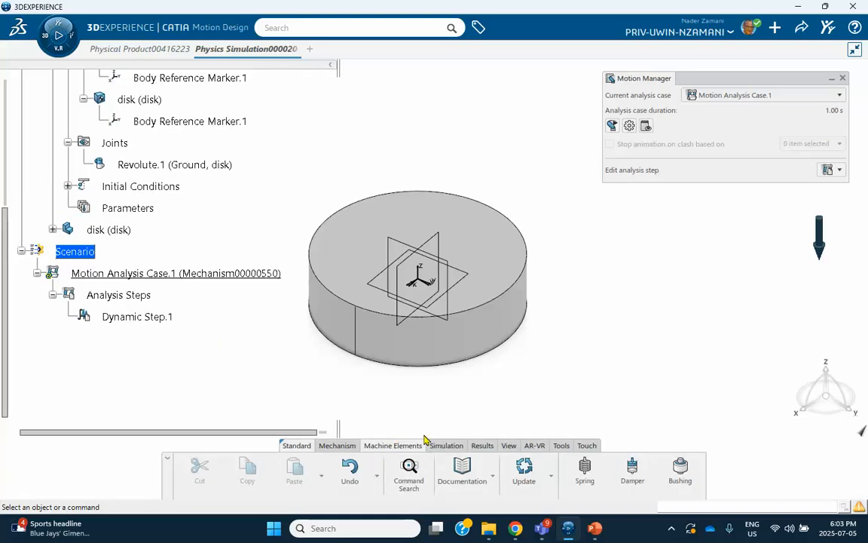
pyautogui.click(585, 472)
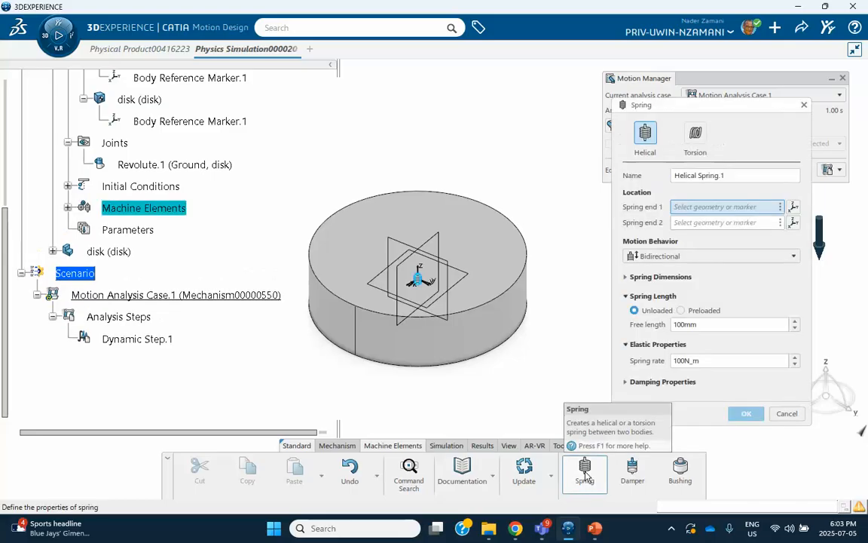
pyautogui.click(693, 138)
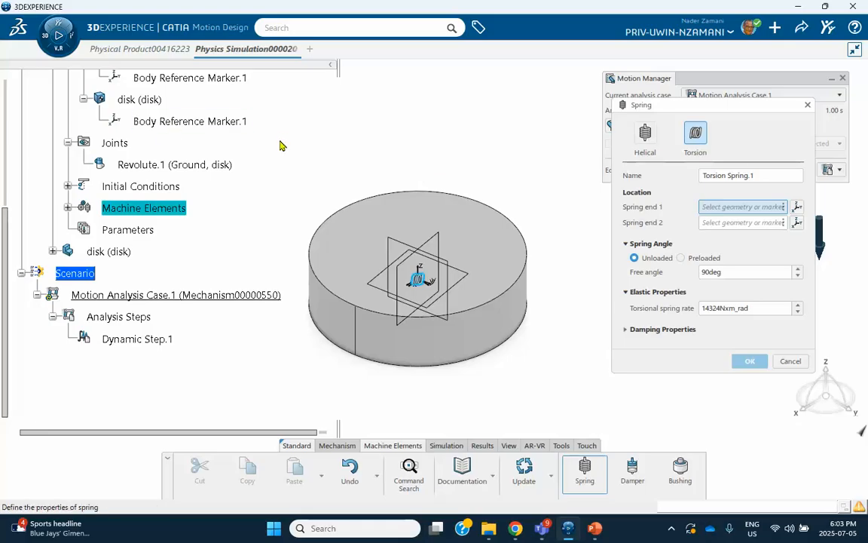
pyautogui.scroll(3, 280, 145)
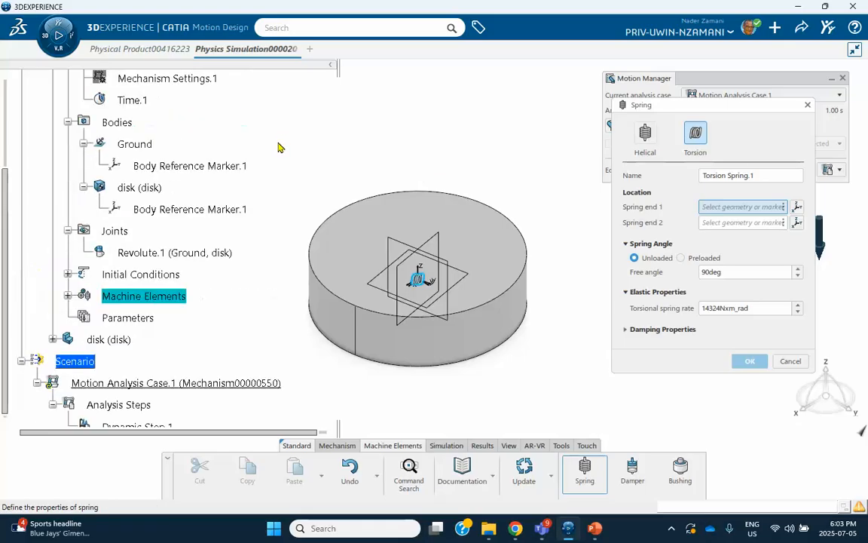
pyautogui.click(217, 169)
pyautogui.click(214, 213)
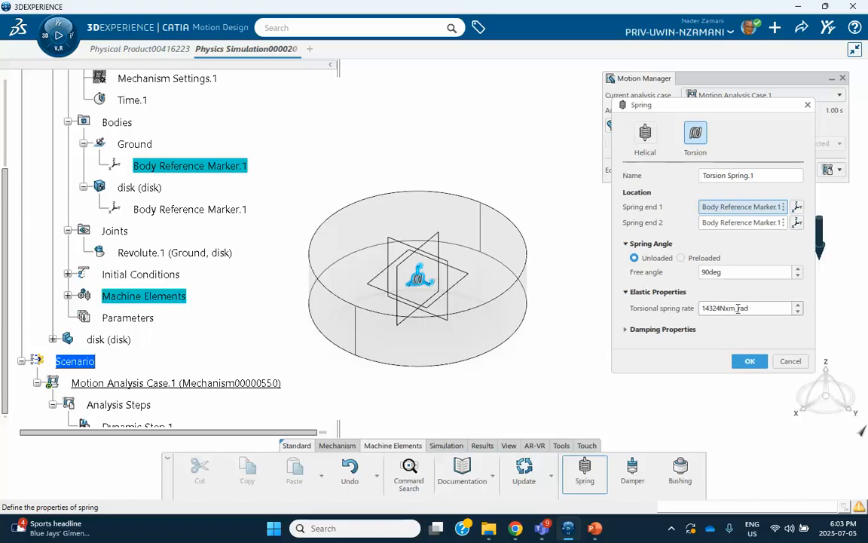
# Step: Set the torsional spring rate to the presentation's 176.7 Nxm_rad, check the damping constant and create the spring
pyautogui.moveTo(754, 308); pyautogui.dragTo(700, 308)
pyautogui.write('1')
pyautogui.click(594, 528)
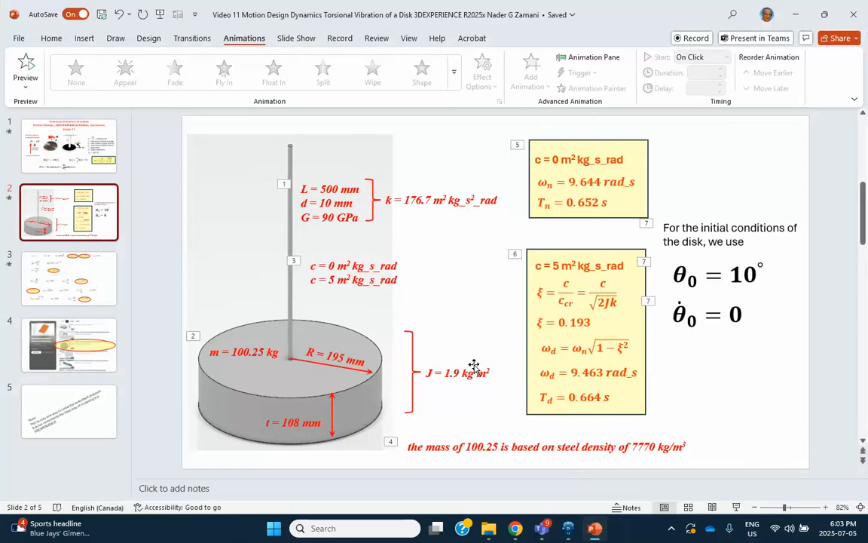
pyautogui.click(795, 14)
pyautogui.write('76')
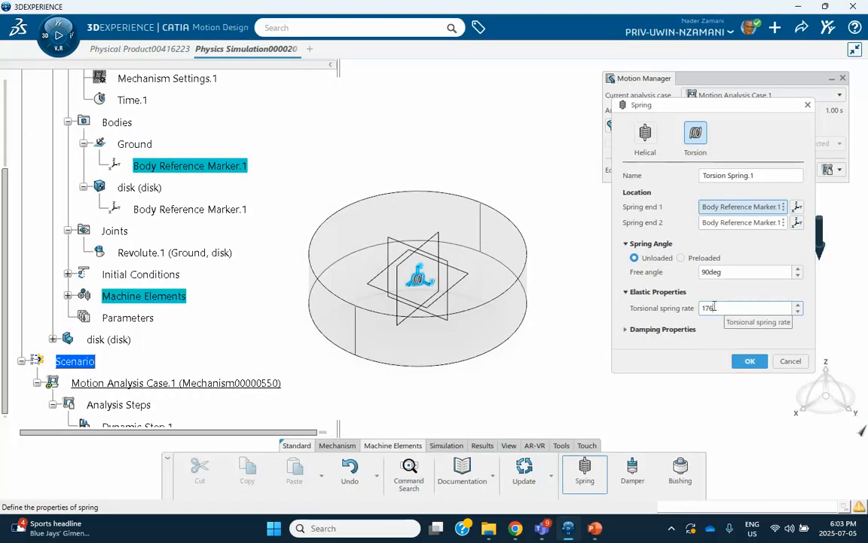
pyautogui.write('.7')
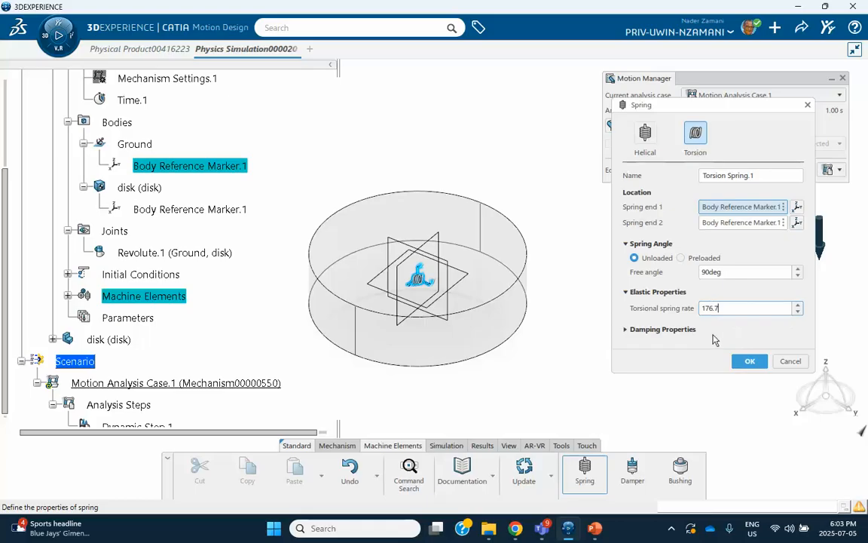
pyautogui.click(693, 352)
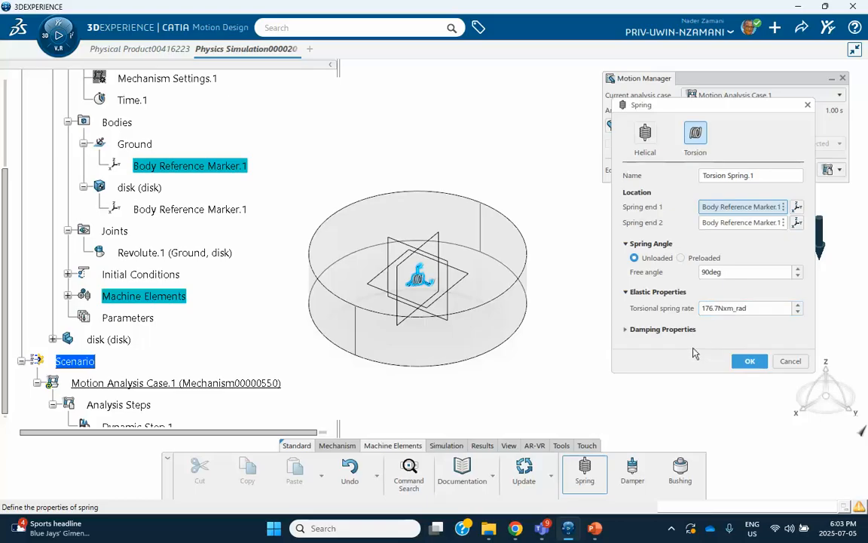
pyautogui.click(626, 330)
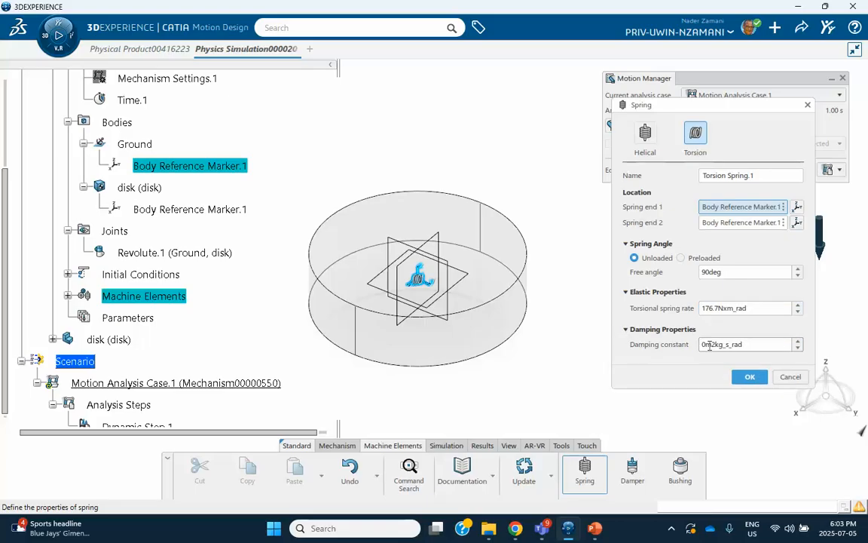
pyautogui.click(625, 329)
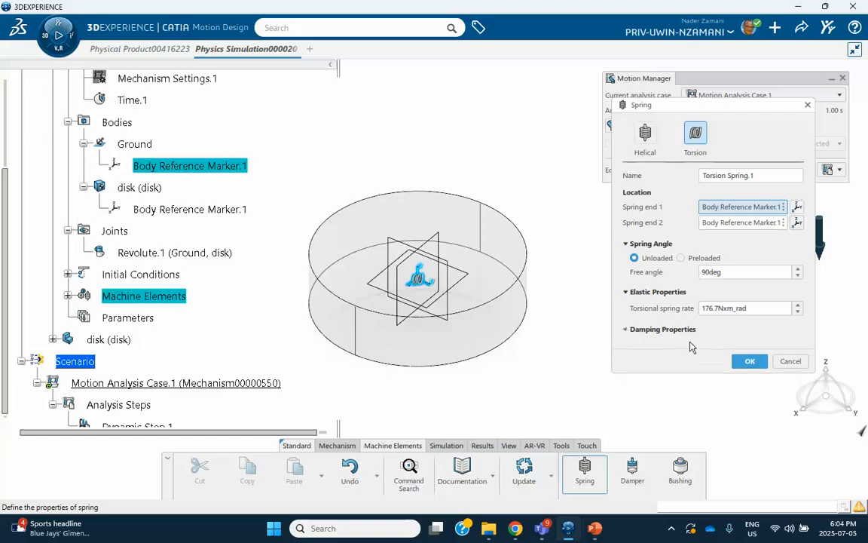
pyautogui.click(625, 329)
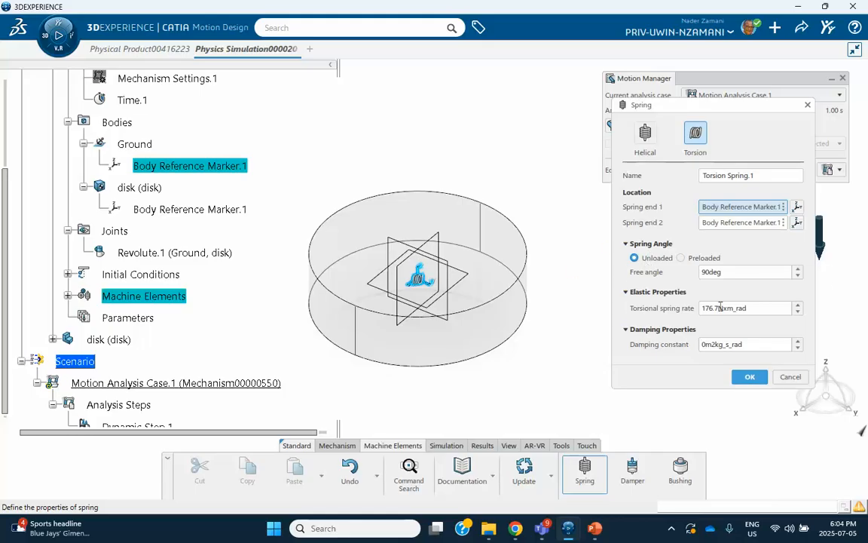
pyautogui.click(758, 375)
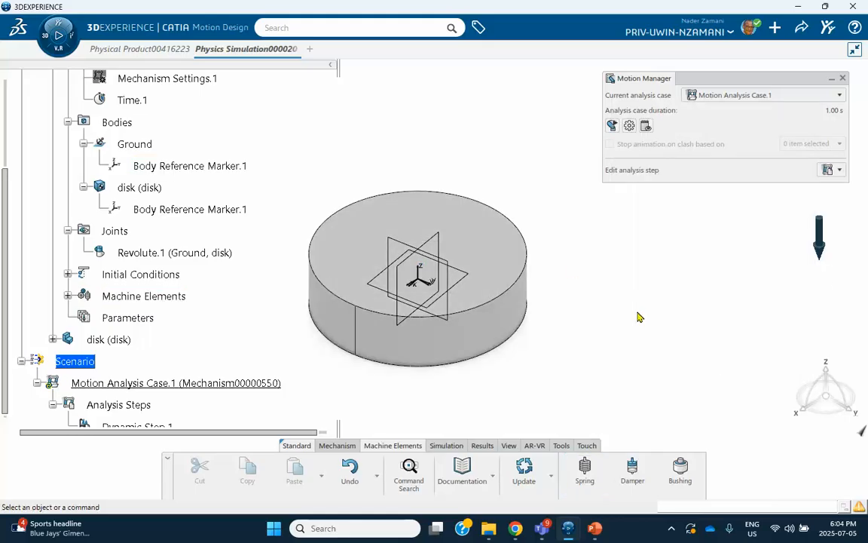
# Step: Run Motion Analysis Case.1 and dismiss the run progress dialog once the computation is complete
pyautogui.moveTo(322, 157); pyautogui.dragTo(301, 162, button='middle')
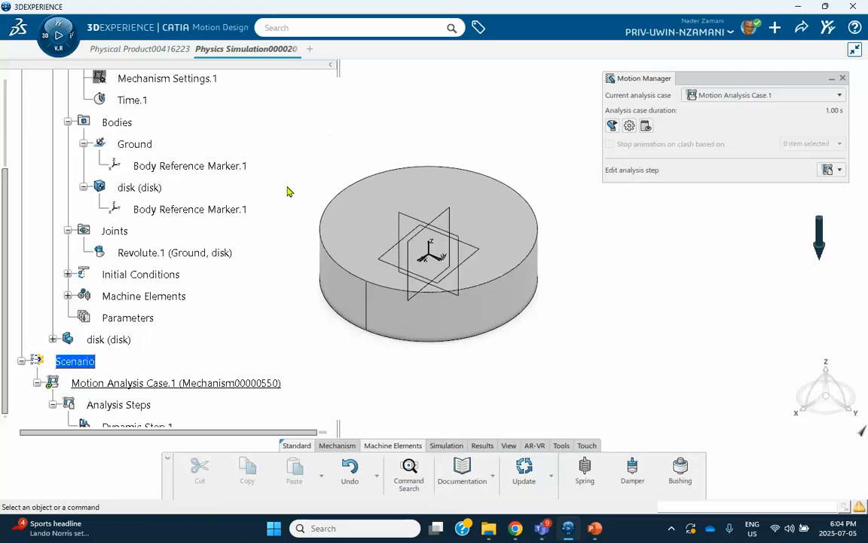
pyautogui.scroll(-2, 249, 198)
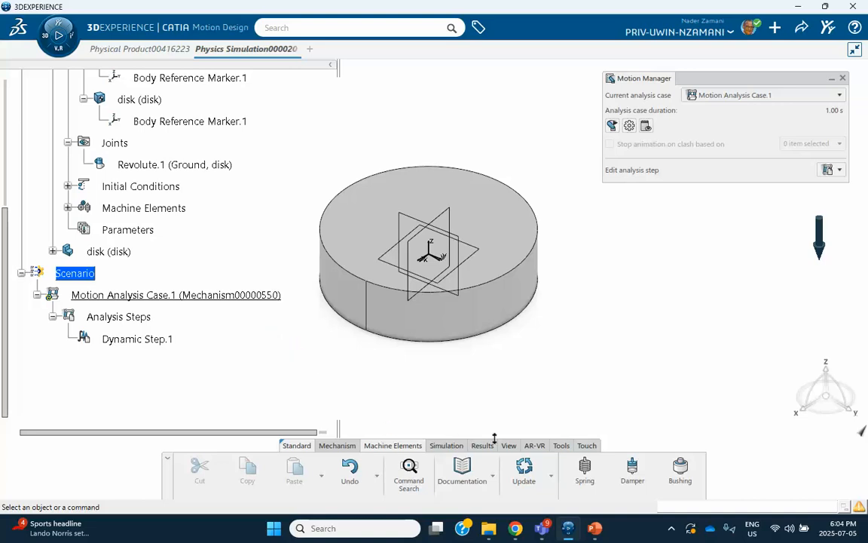
pyautogui.click(446, 446)
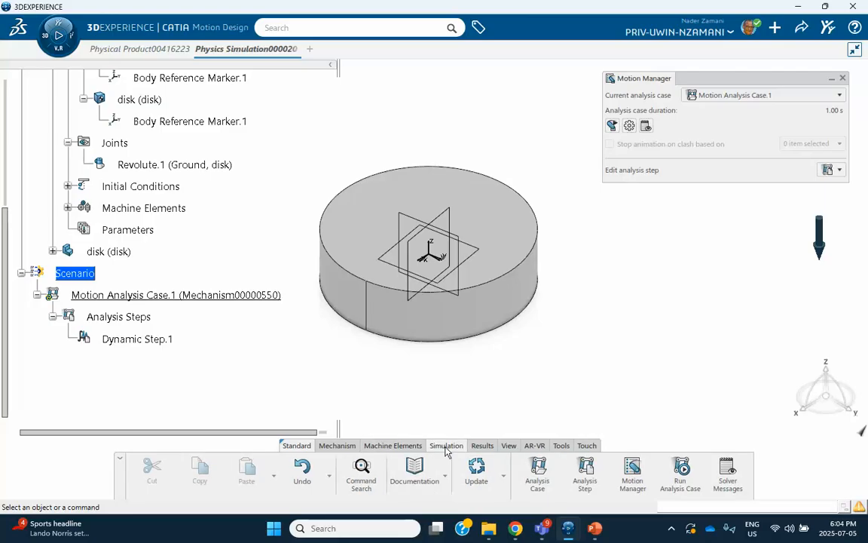
pyautogui.click(681, 471)
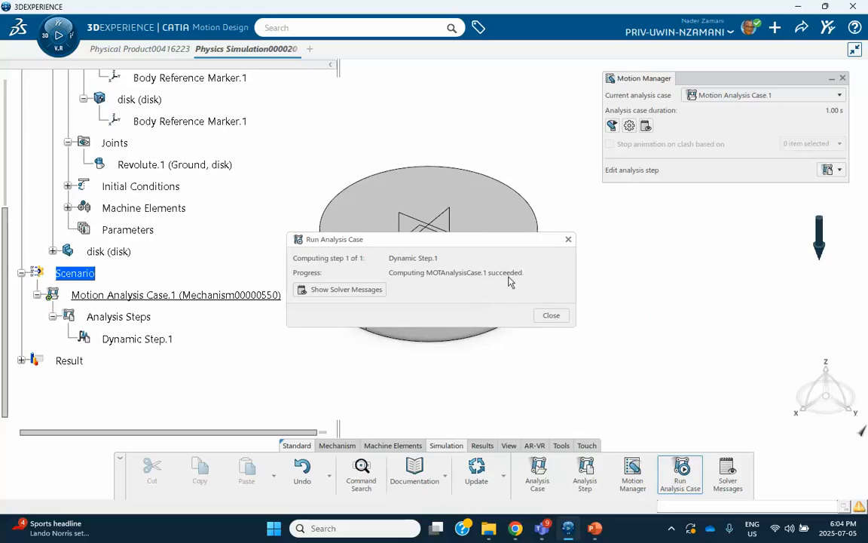
pyautogui.click(551, 315)
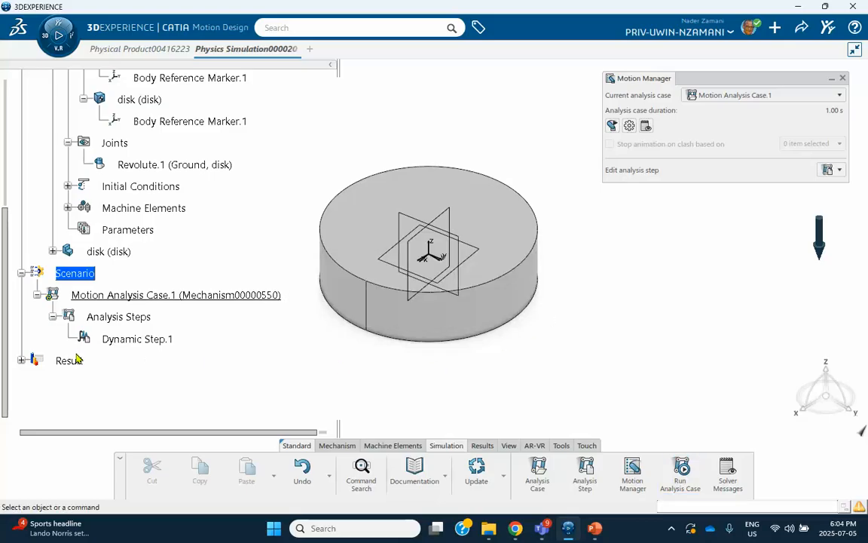
# Step: Play the Dynamic Step.1 result of Motion Analysis Case.1 as a forward animation and close the player
pyautogui.click(22, 361)
pyautogui.scroll(-2, 89, 343)
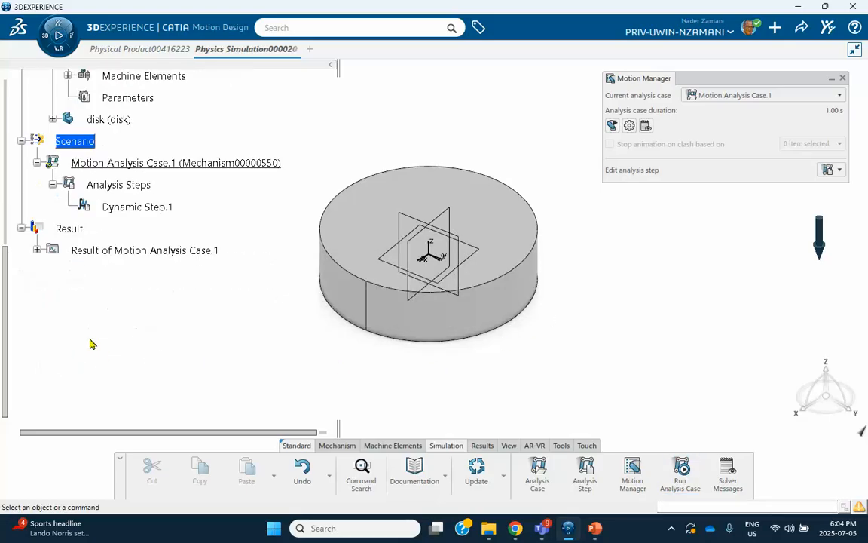
pyautogui.click(37, 249)
pyautogui.click(53, 272)
pyautogui.click(145, 292)
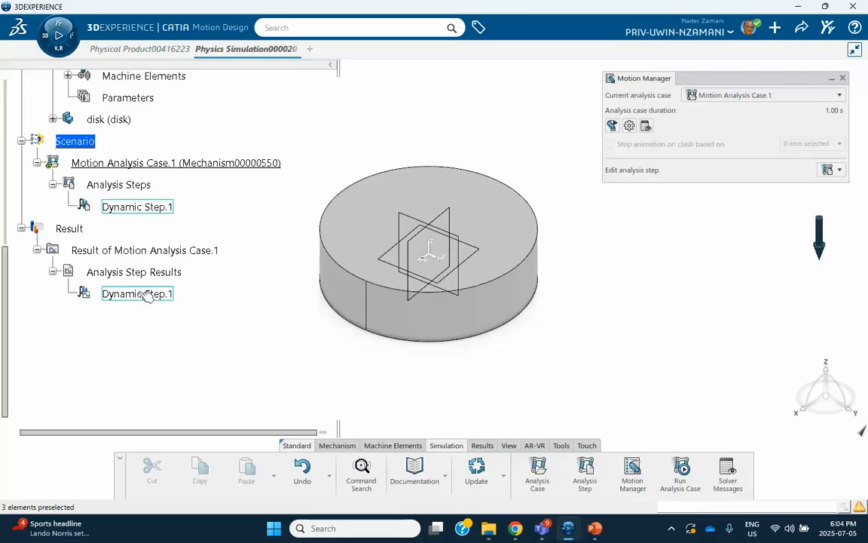
pyautogui.click(483, 446)
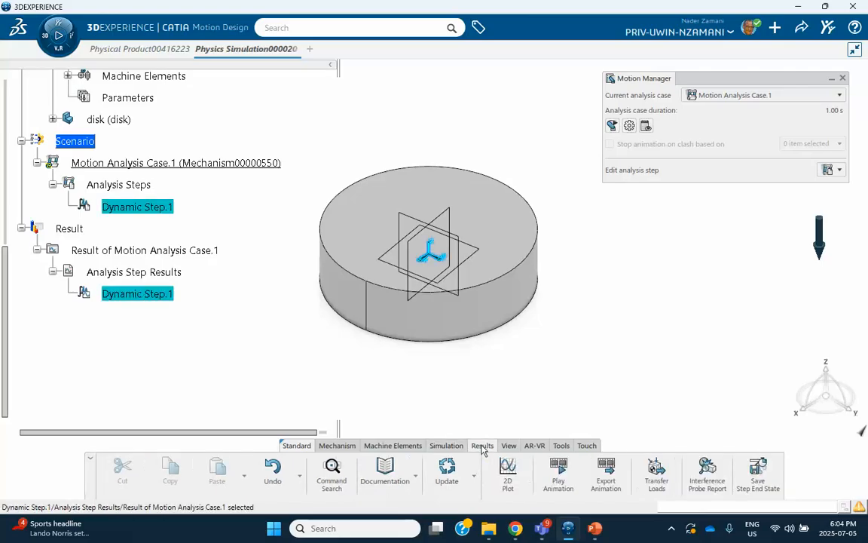
pyautogui.click(559, 475)
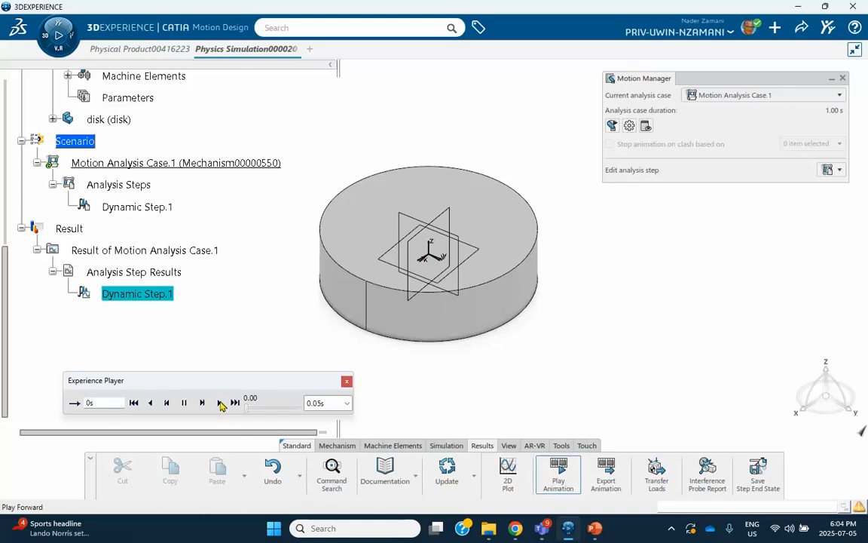
pyautogui.click(219, 403)
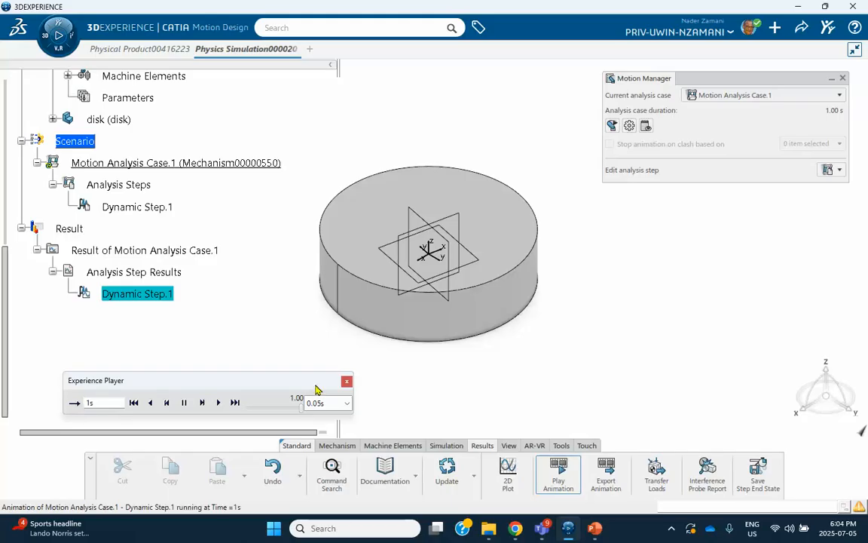
pyautogui.click(346, 380)
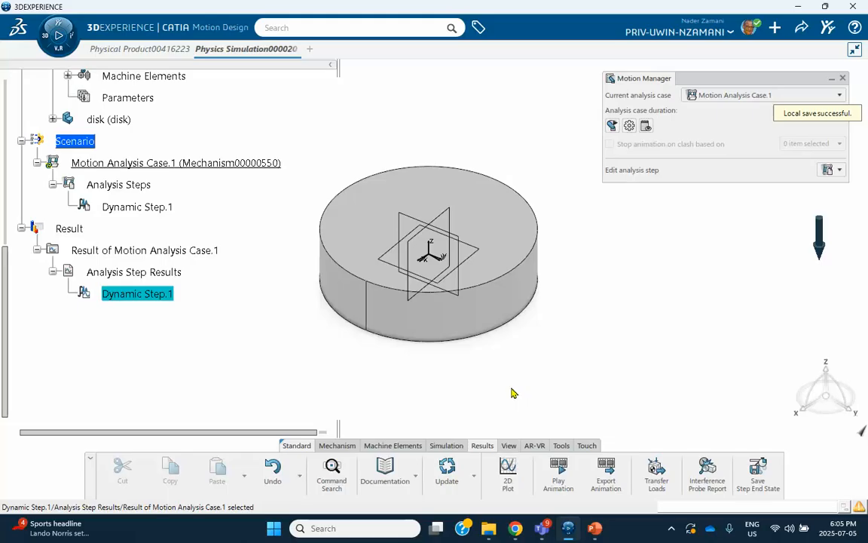
# Step: Start a 2D plot of the Dynamic Step.1 result and add Revolute.1's Position / Rotation curve to it
pyautogui.click(508, 471)
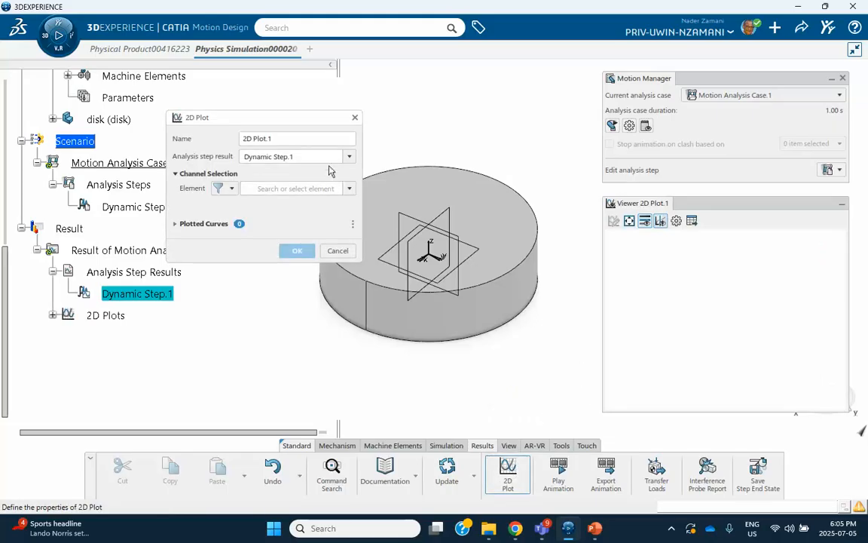
pyautogui.moveTo(304, 123); pyautogui.dragTo(231, 136)
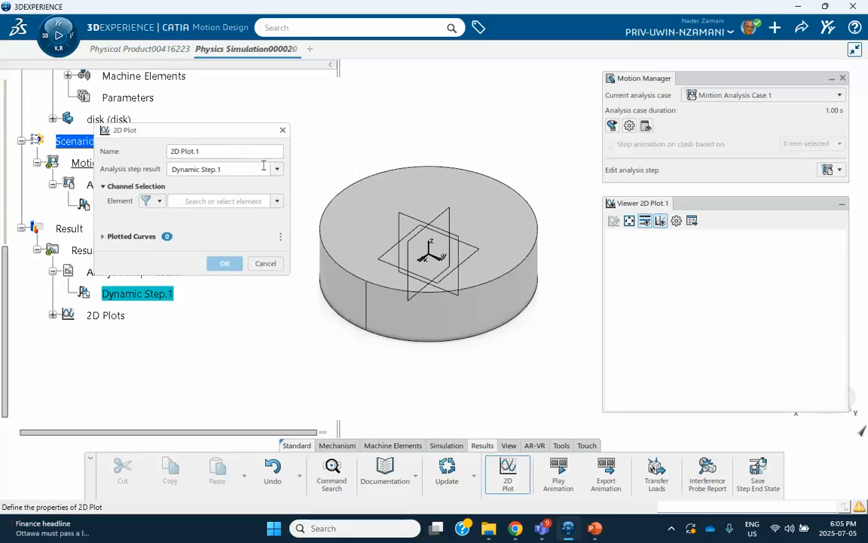
pyautogui.click(278, 202)
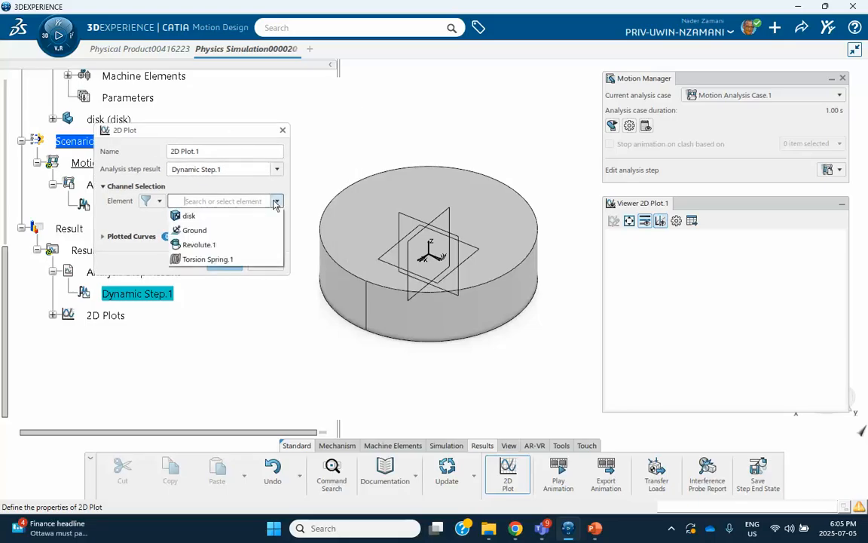
pyautogui.click(235, 246)
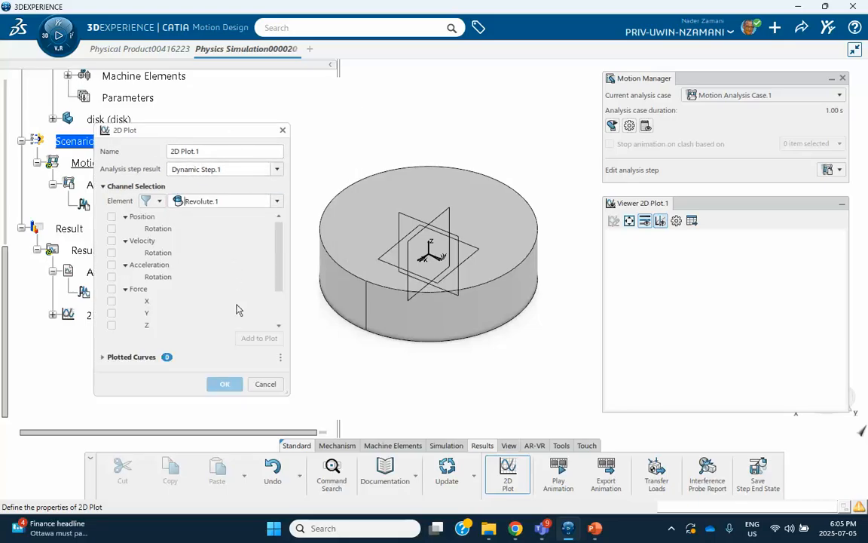
pyautogui.click(111, 228)
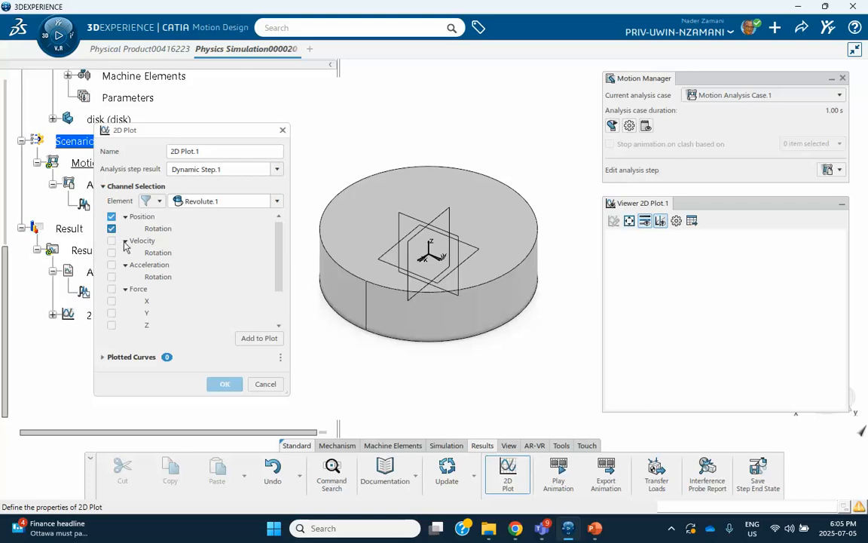
pyautogui.click(259, 339)
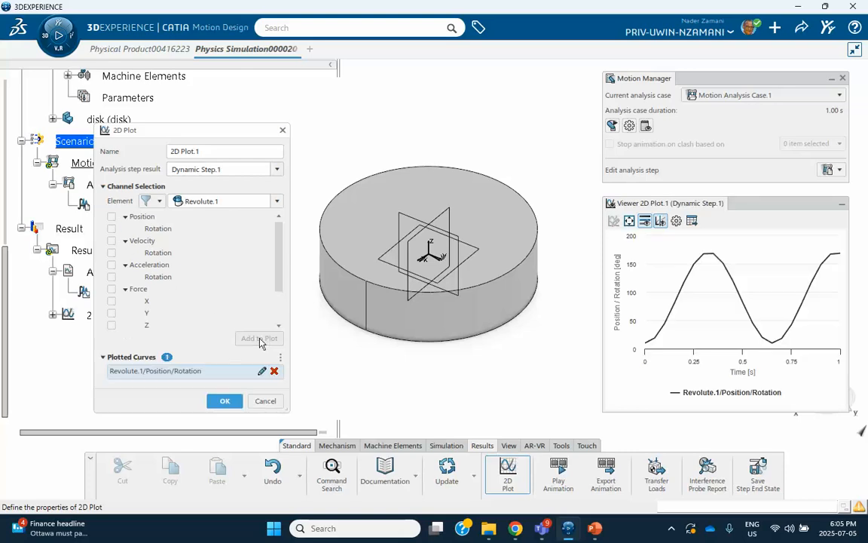
# Step: Check the rotation curve's period against the undamped period in the PowerPoint presentation, return to 3DEXPERIENCE and confirm the 2D plot
pyautogui.moveTo(646, 345)
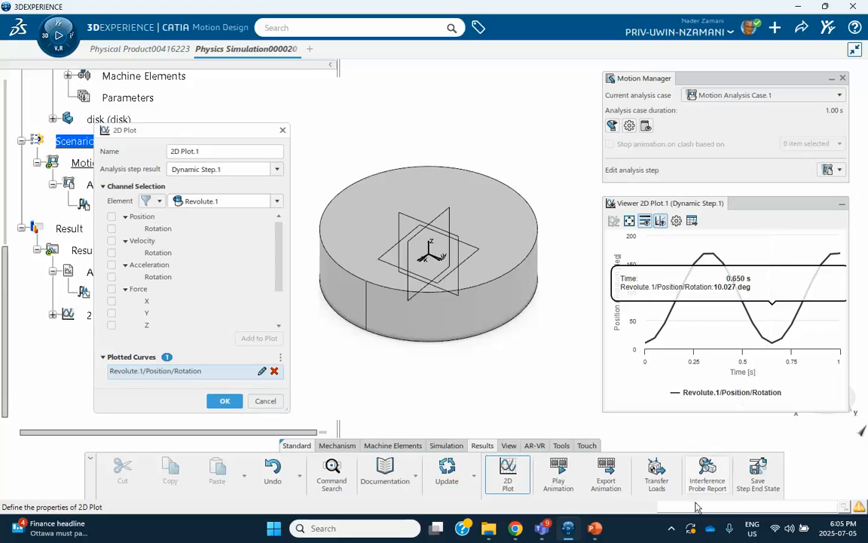
pyautogui.click(594, 528)
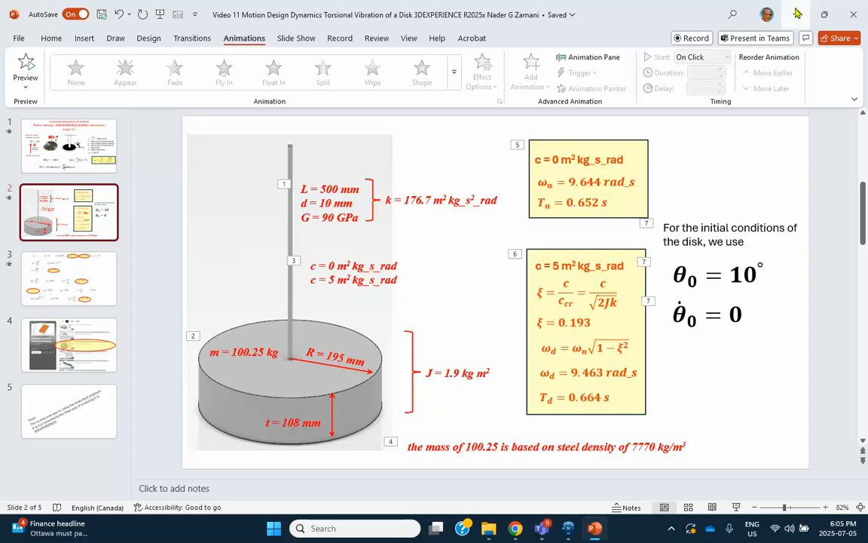
pyautogui.hotkey('alt', 'Tab')
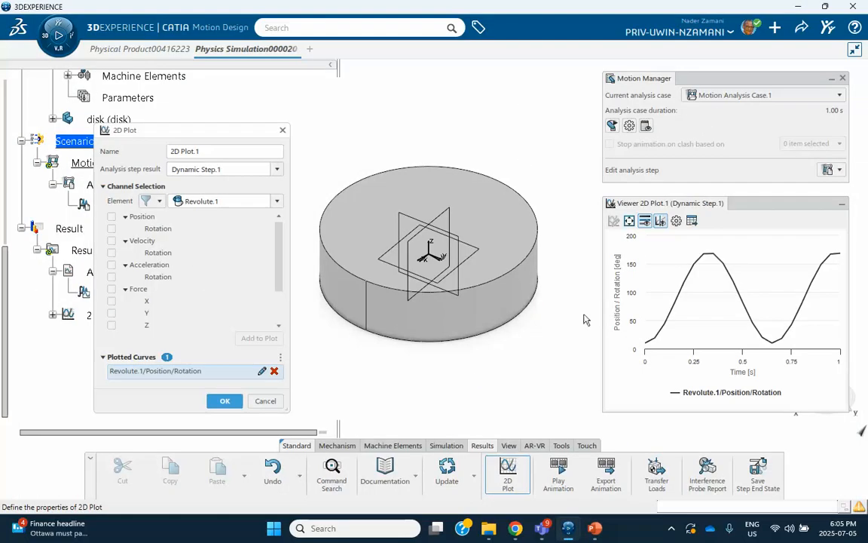
pyautogui.click(224, 402)
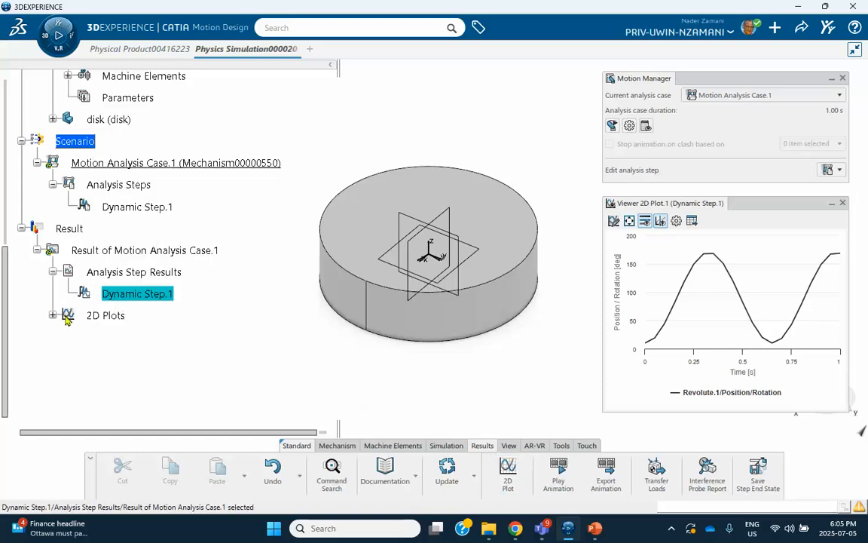
# Step: Set Dynamic Step.1's result output sampling rate to 100 Hz and rerun Motion Analysis Case.1, dismissing the progress dialog
pyautogui.click(151, 209)
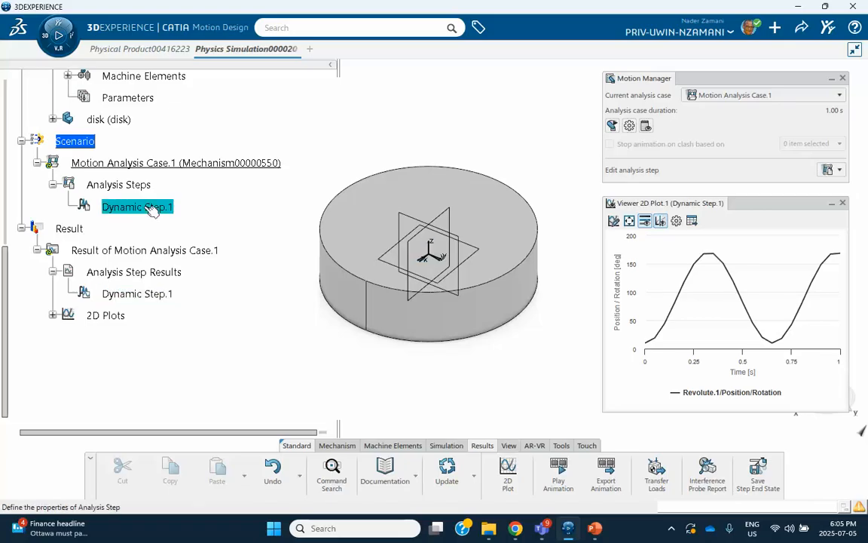
pyautogui.doubleClick(148, 209)
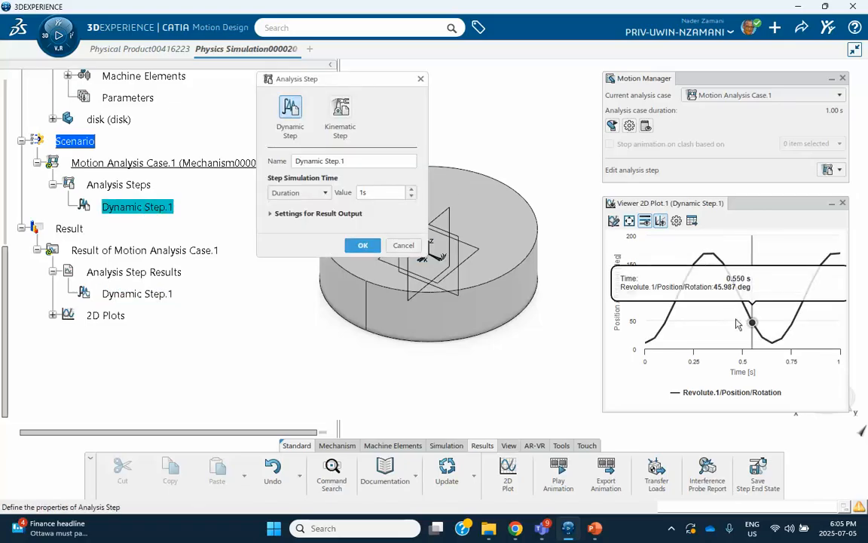
pyautogui.click(271, 214)
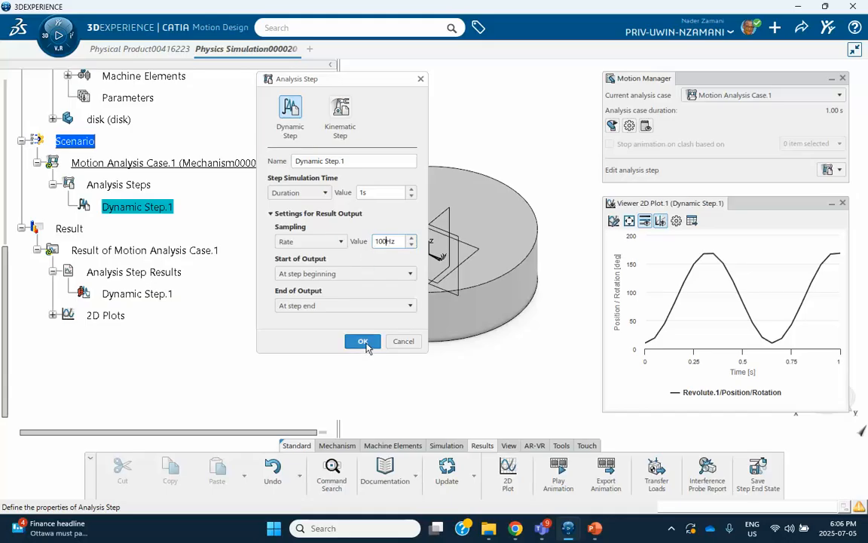
pyautogui.click(363, 342)
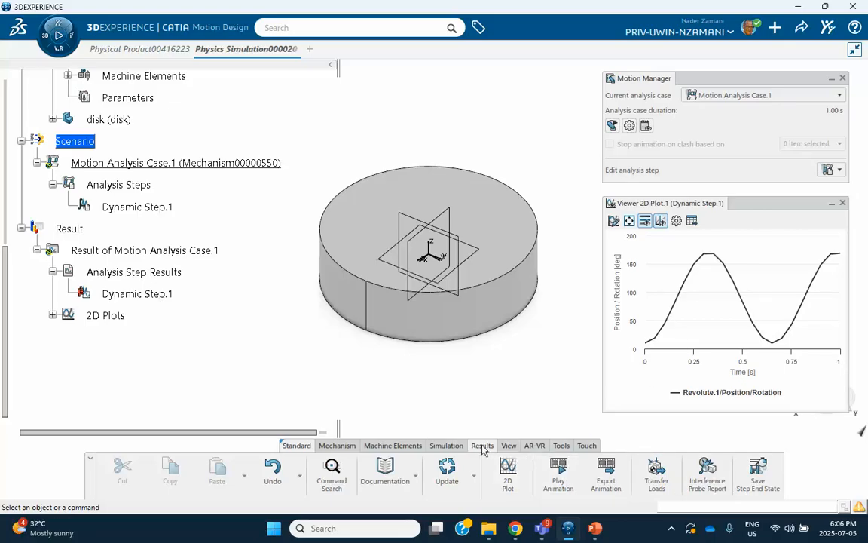
pyautogui.click(446, 445)
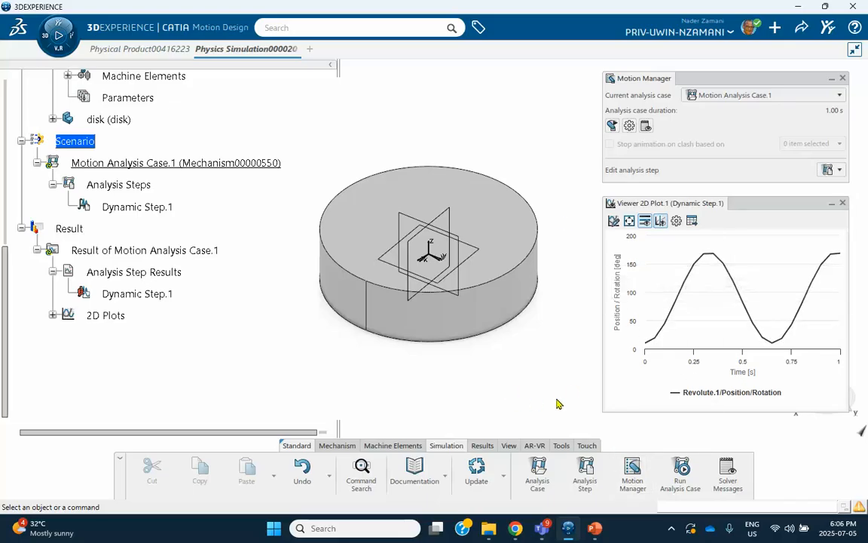
pyautogui.click(679, 468)
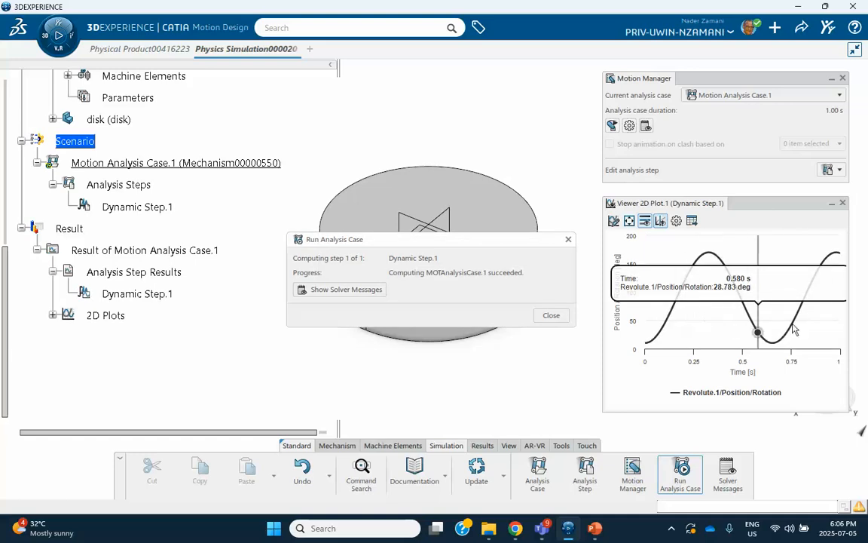
pyautogui.click(569, 239)
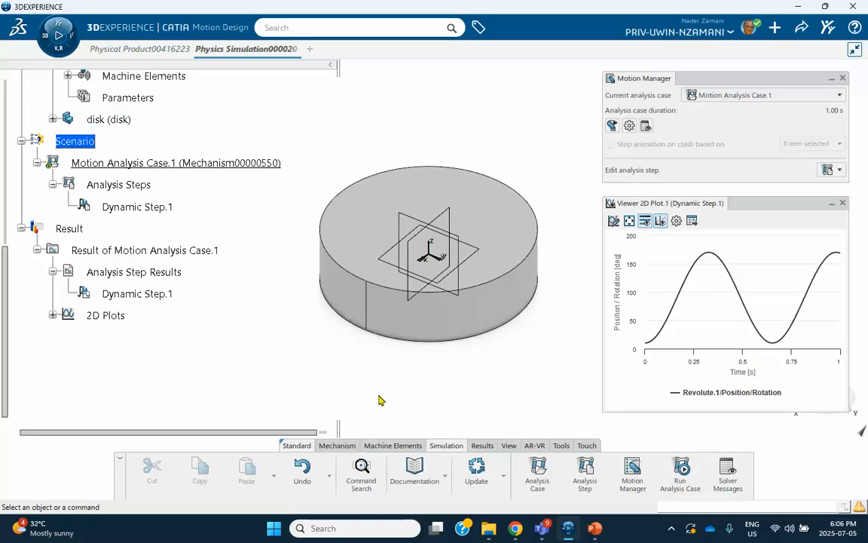
# Step: Set the torsion spring's damping constant to 5 m2kg_s_rad and rerun Motion Analysis Case.1, dismissing the progress dialog
pyautogui.scroll(2, 158, 315)
pyautogui.scroll(2, 150, 218)
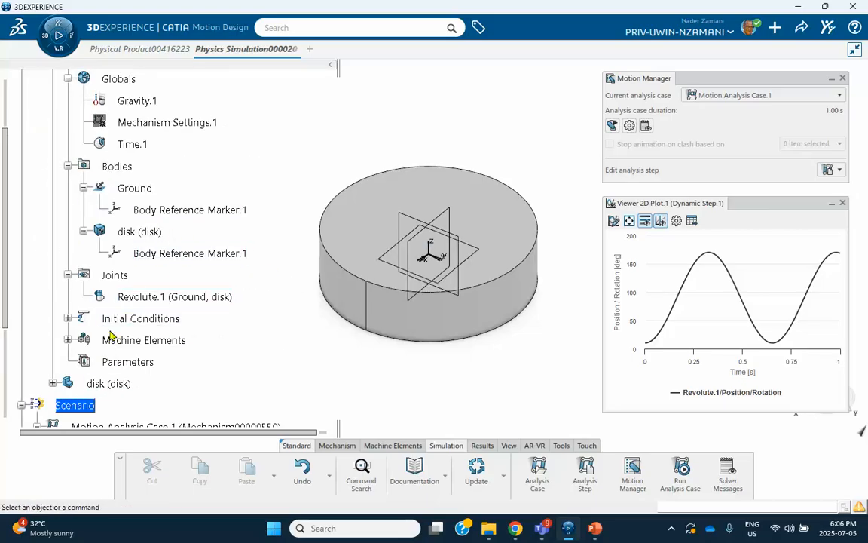
pyautogui.click(69, 340)
pyautogui.scroll(-1, 188, 317)
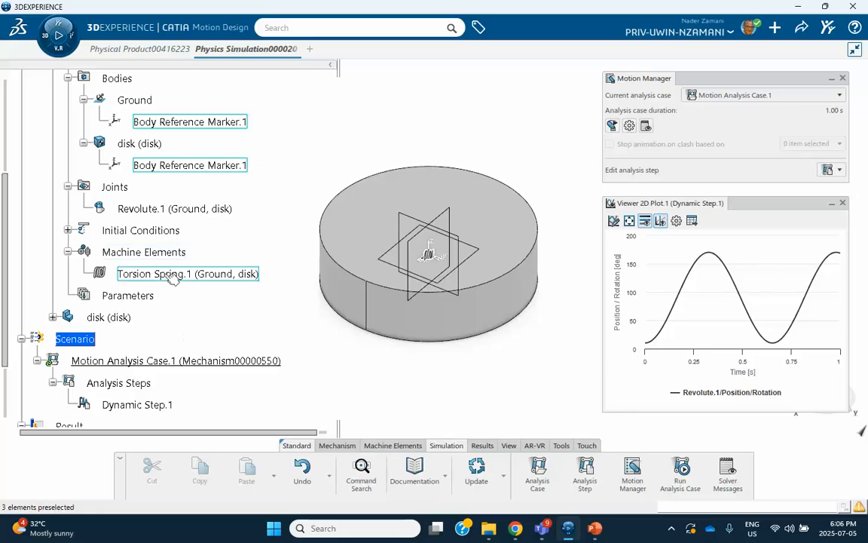
pyautogui.doubleClick(168, 277)
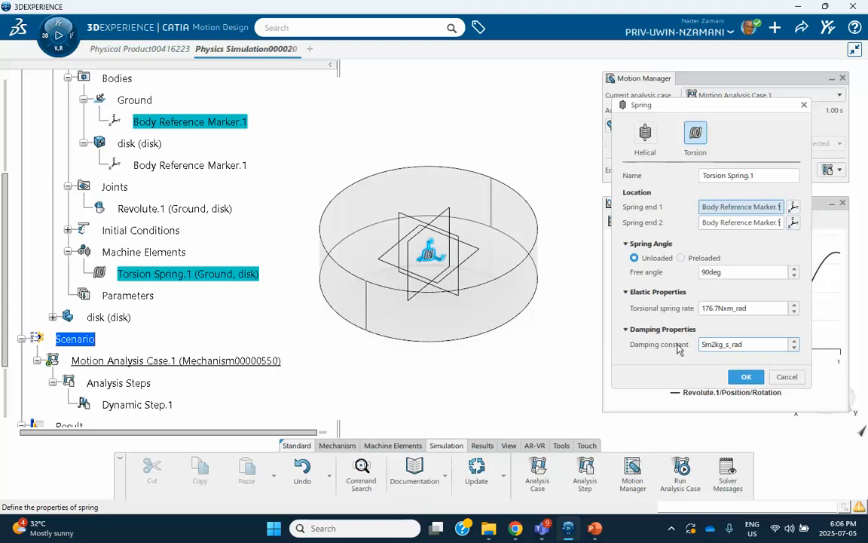
pyautogui.click(746, 377)
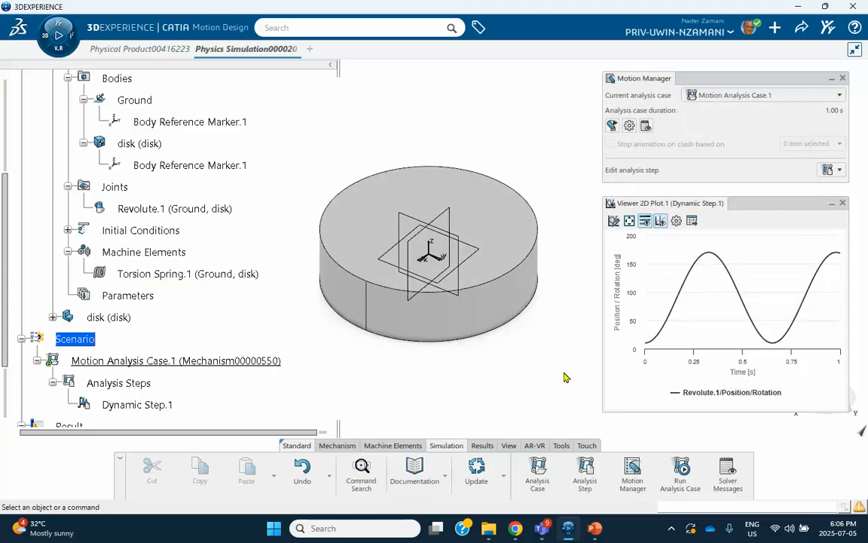
pyautogui.click(681, 474)
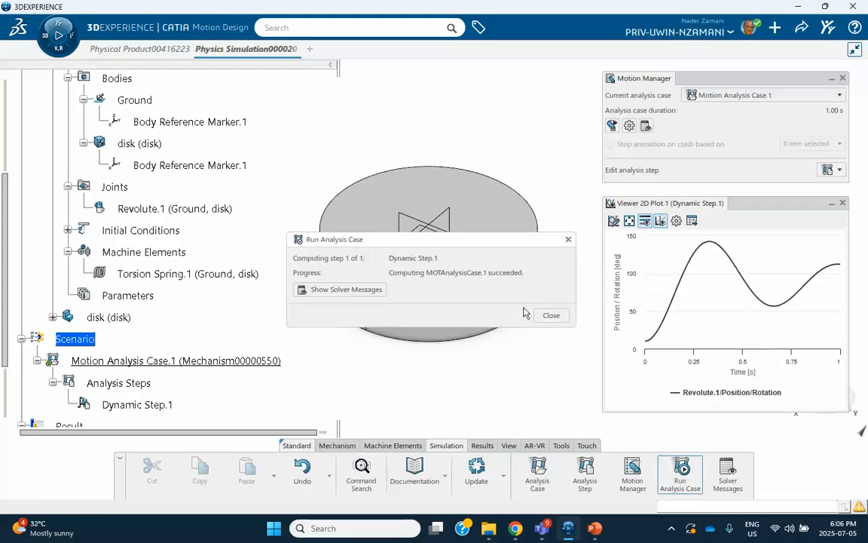
pyautogui.click(551, 316)
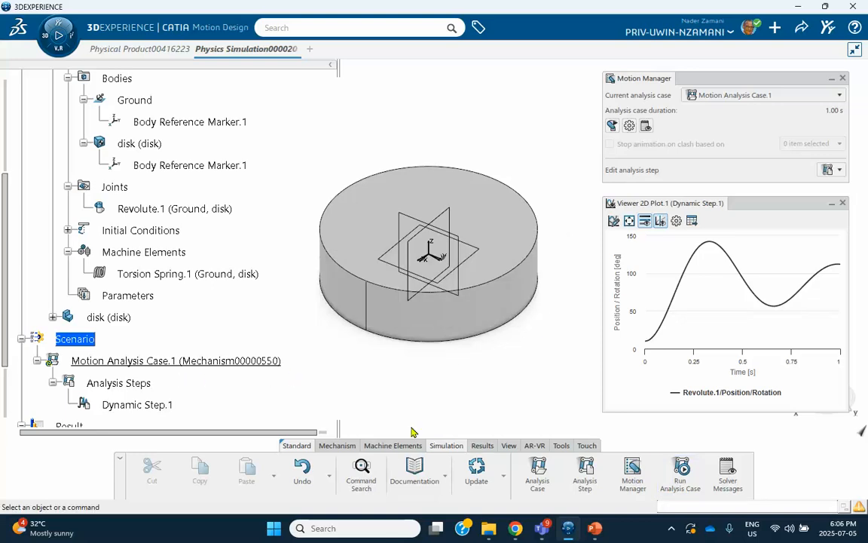
# Step: Compare the damped rotation curve's period with the damped period in the PowerPoint presentation and return to 3DEXPERIENCE
pyautogui.moveTo(682, 252)
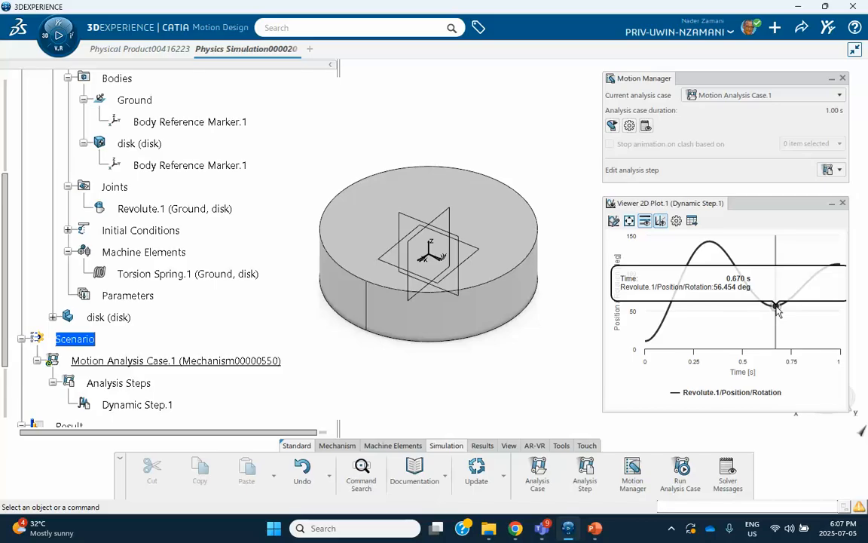
pyautogui.hotkey('alt', 'Tab')
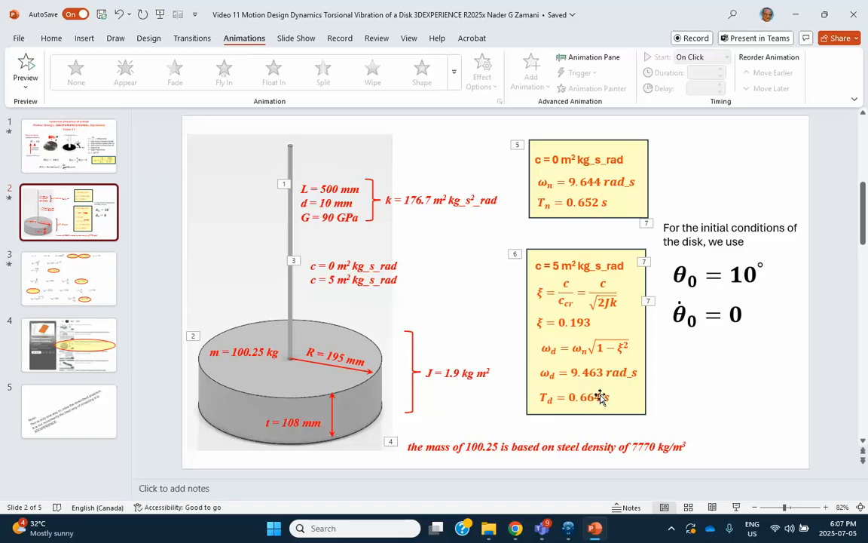
pyautogui.hotkey('alt', 'Tab')
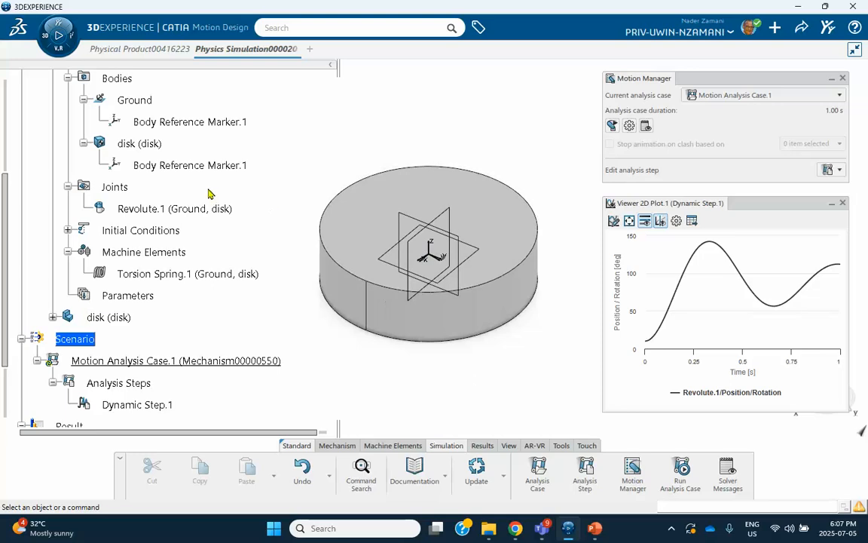
# Step: Set Dynamic Step.1's duration to 3 s and rerun Motion Analysis Case.1, dismissing the progress dialog
pyautogui.scroll(2, 158, 206)
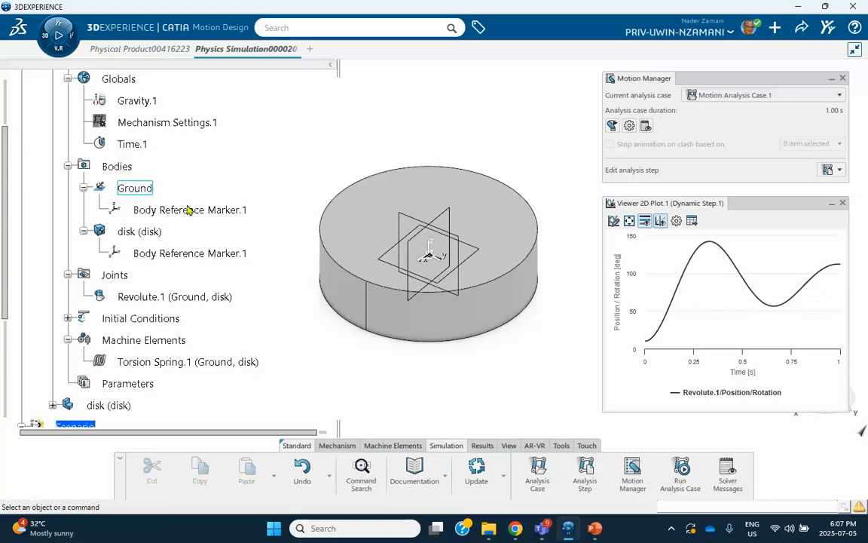
pyautogui.scroll(-5, 113, 392)
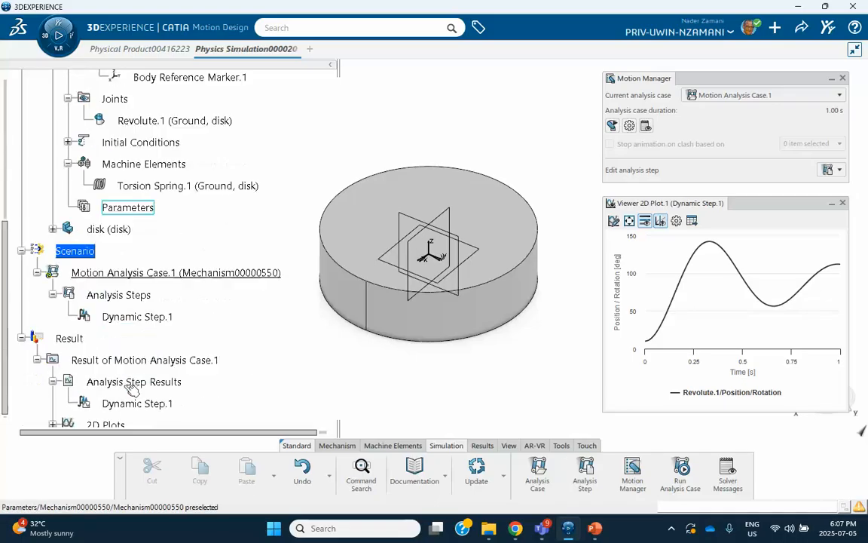
pyautogui.doubleClick(128, 185)
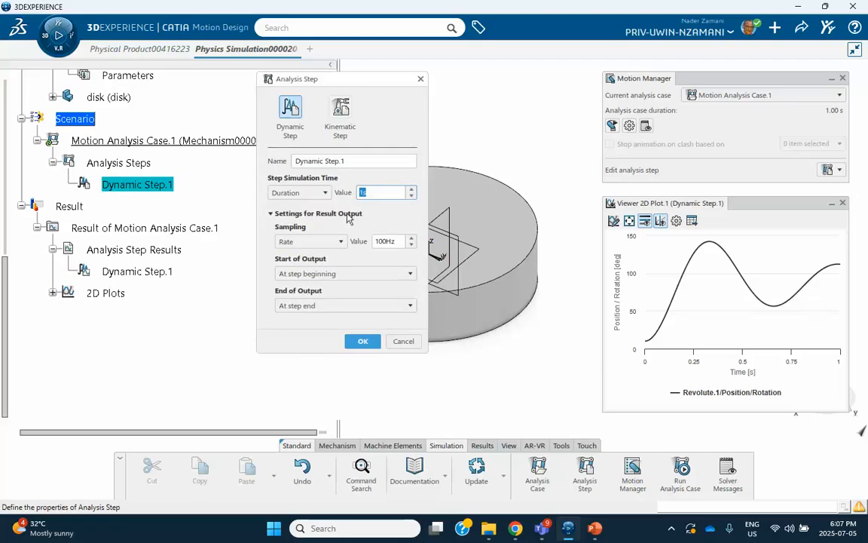
pyautogui.write('3')
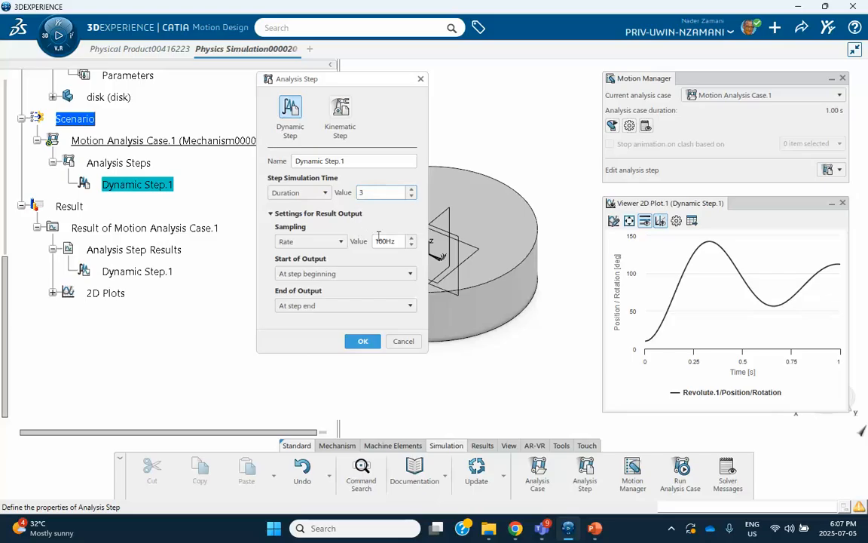
pyautogui.click(362, 341)
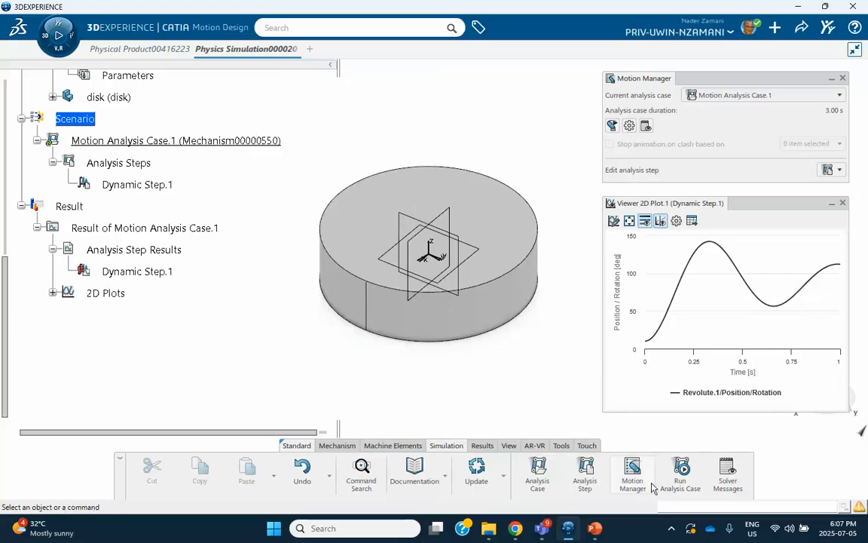
pyautogui.click(680, 469)
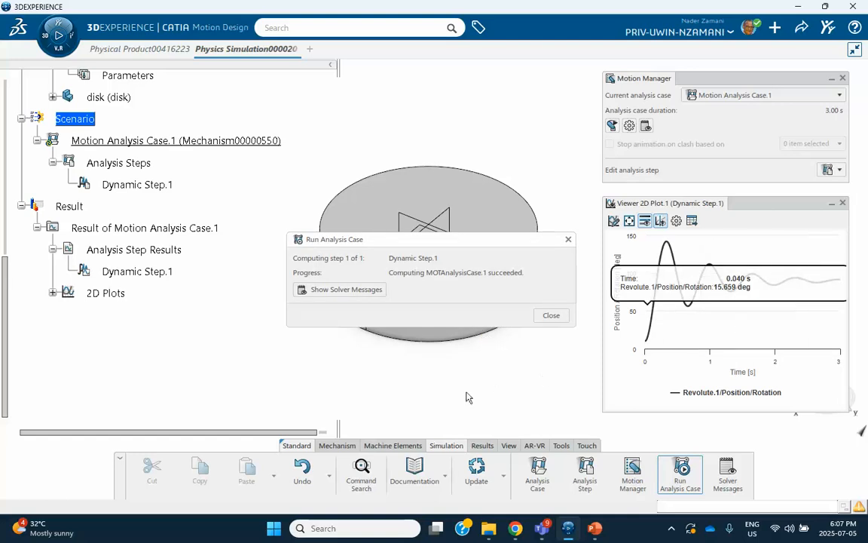
pyautogui.click(551, 315)
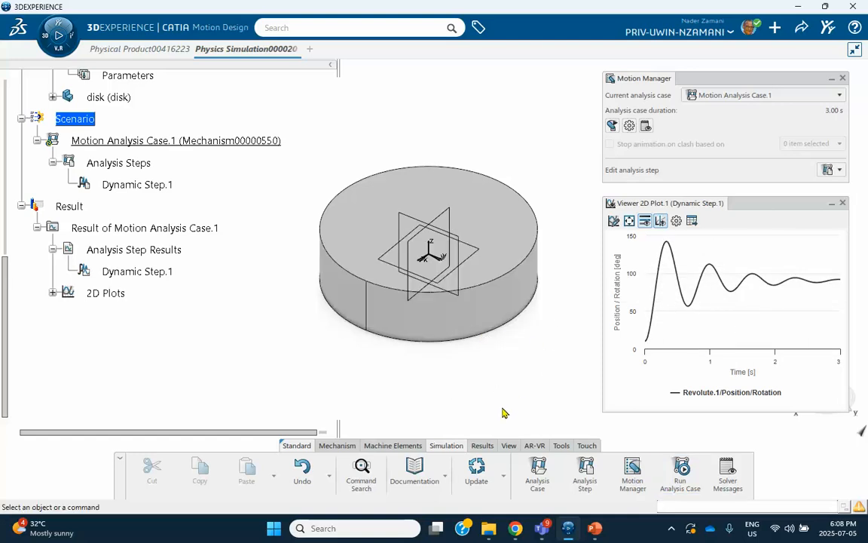